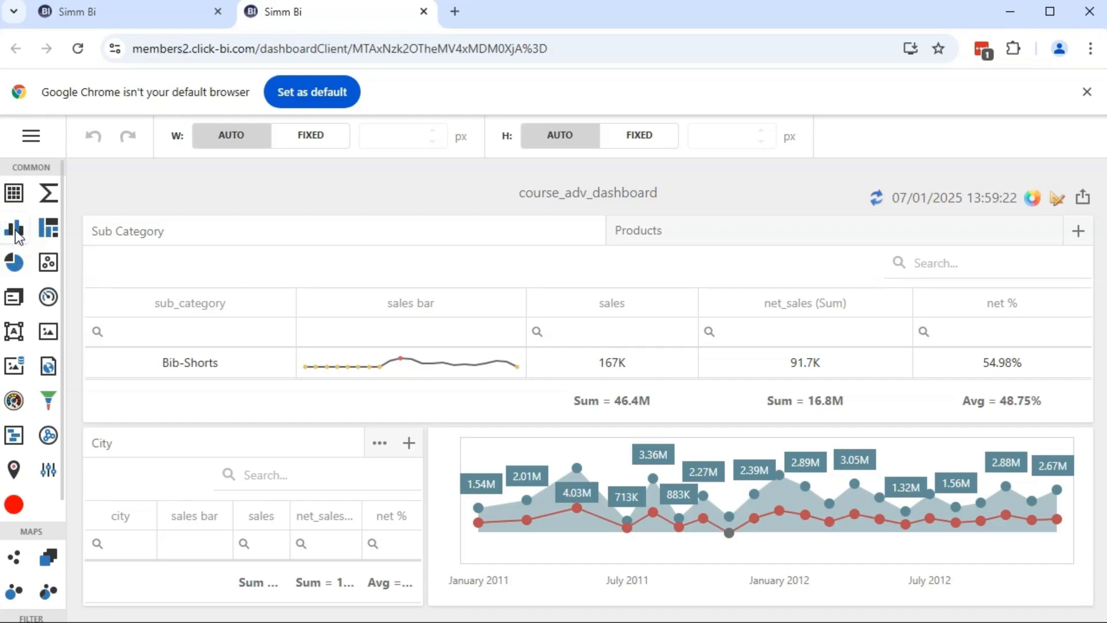
Add a chart to the left of the Sub Category table and bind salesamount as its value
left_click(13, 230)
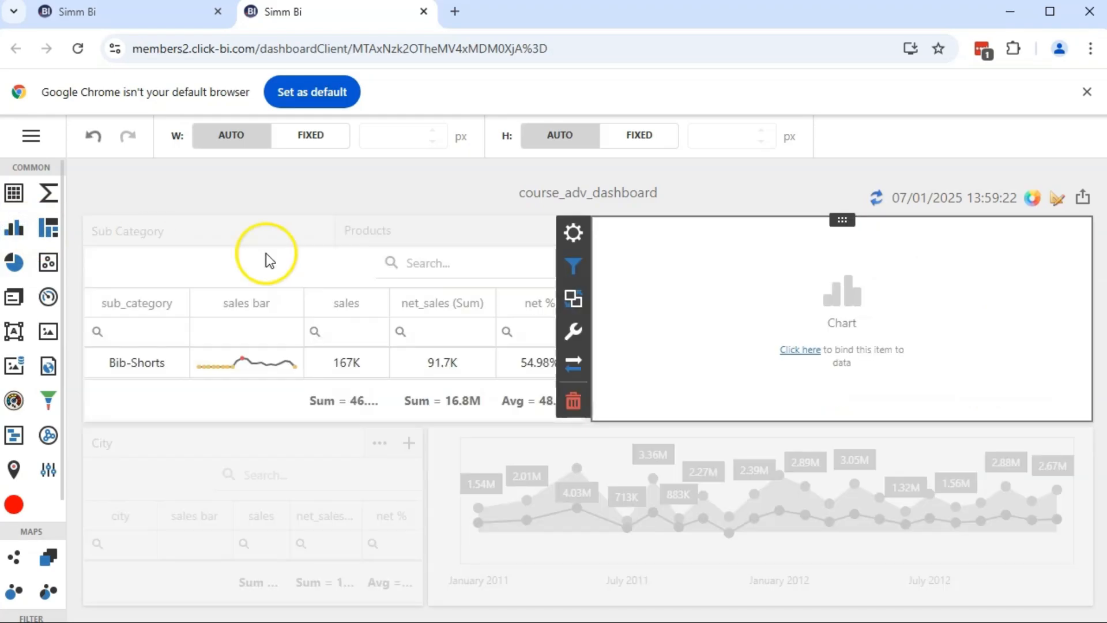
left_click_drag(842, 220, 92, 240)
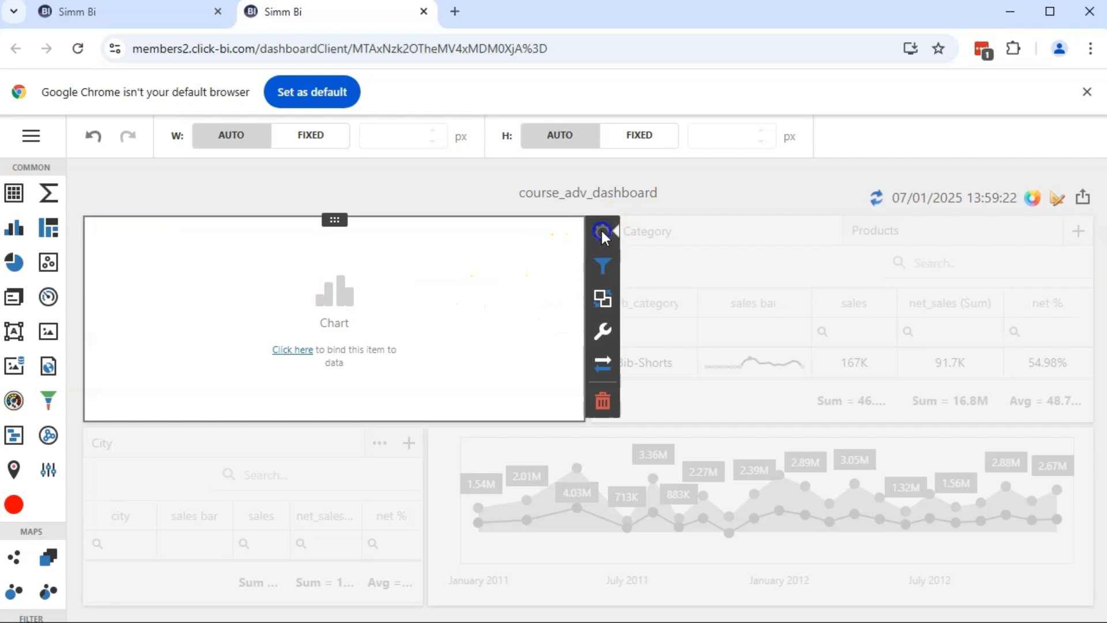
left_click(602, 232)
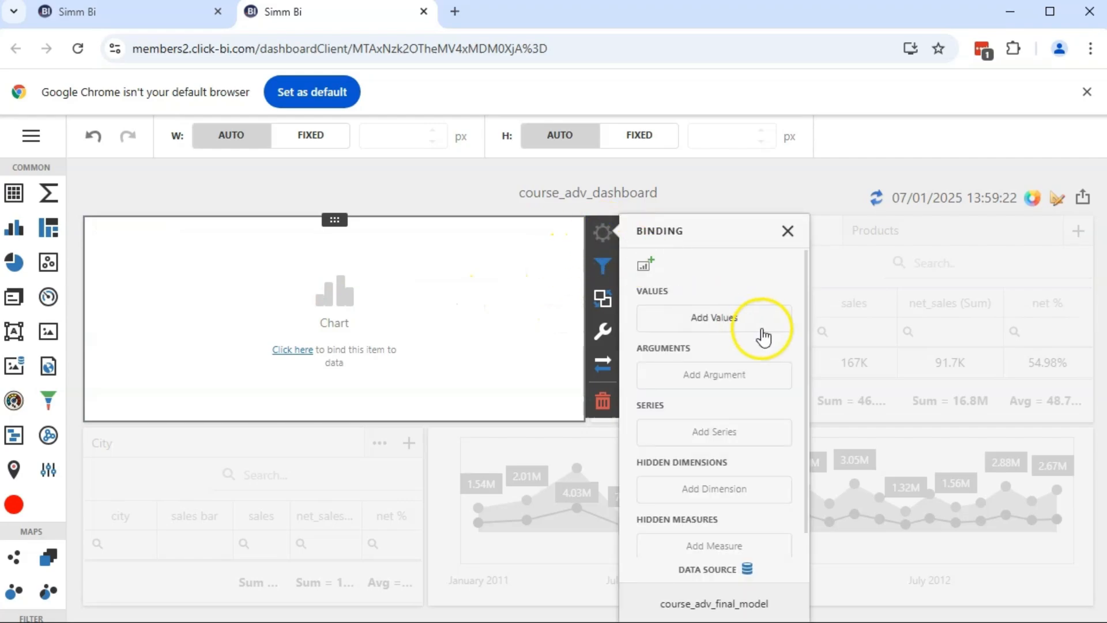
left_click(750, 318)
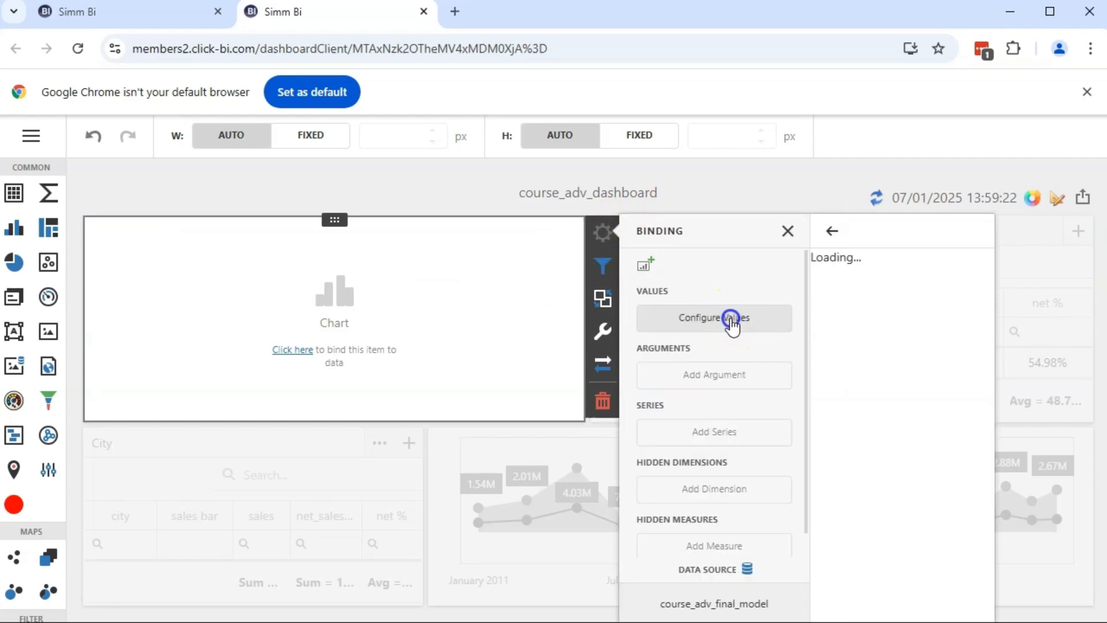
left_click(841, 370)
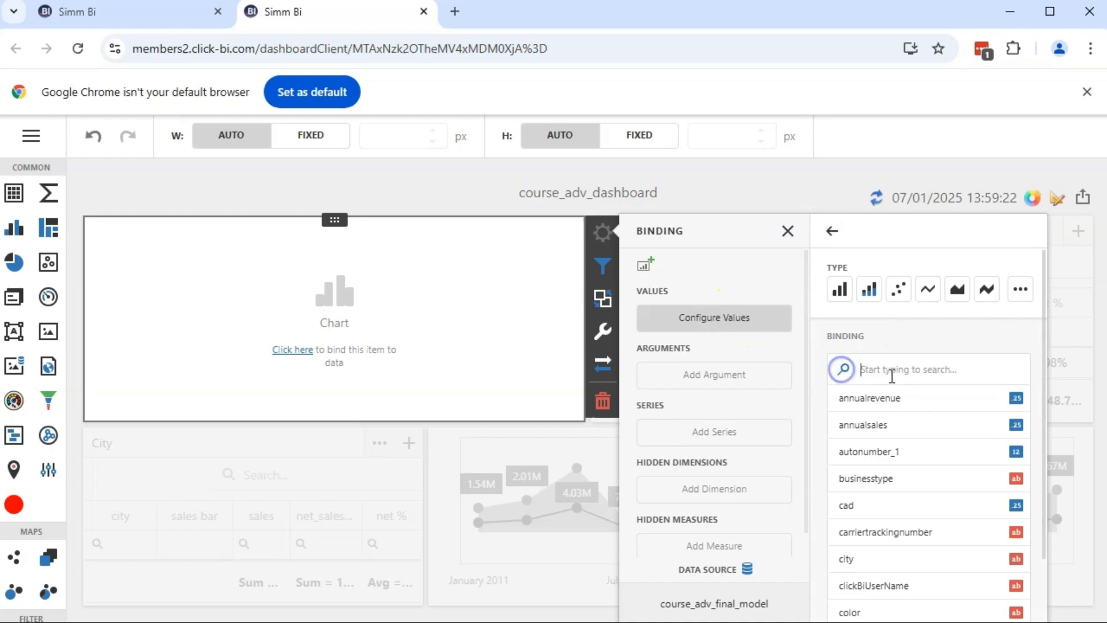
type("sa")
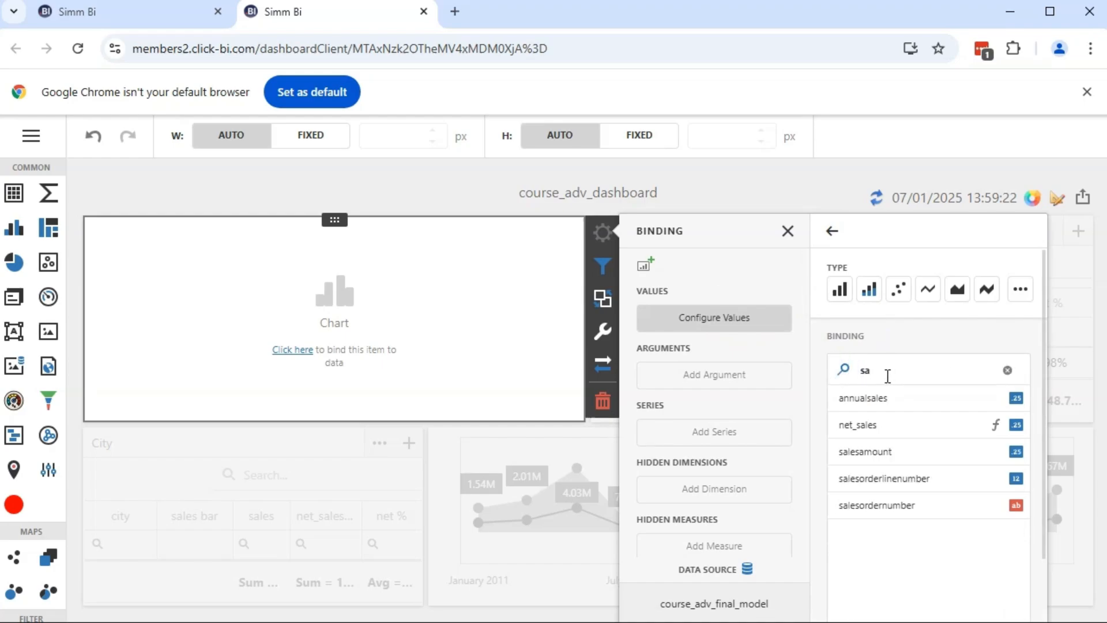
type("les")
left_click(871, 452)
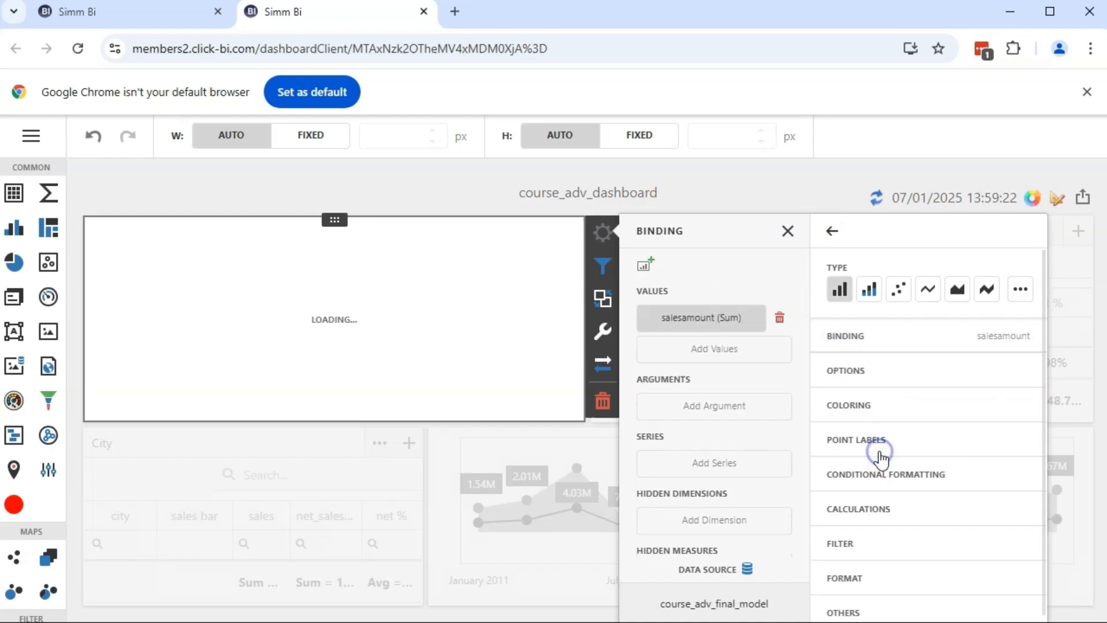
Bind englishproductcategoryname as the chart's argument
left_click(728, 411)
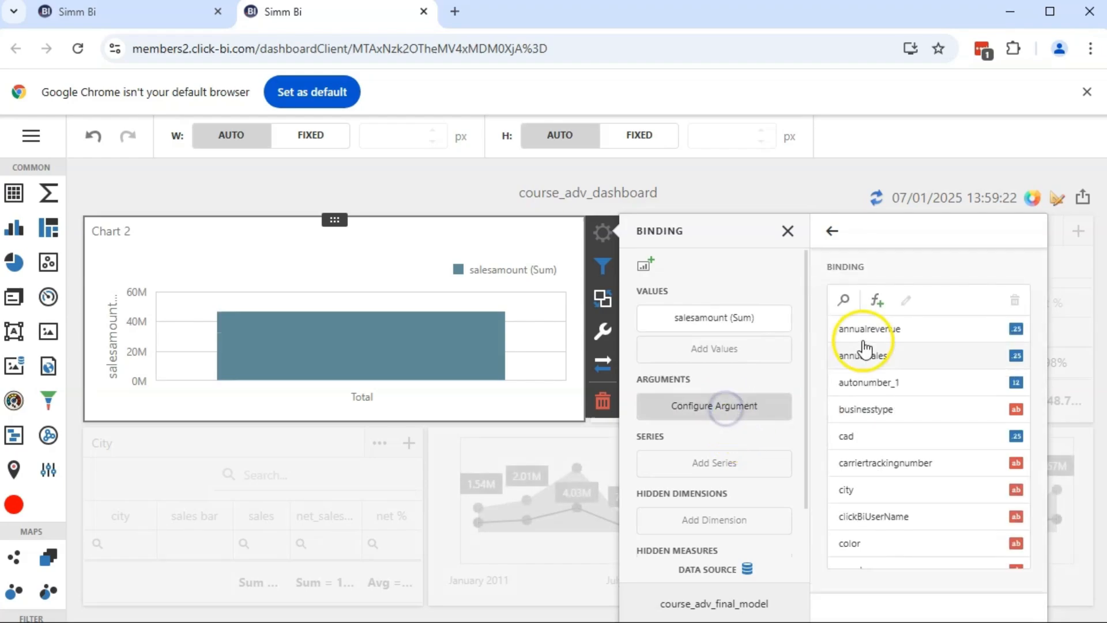
left_click(844, 300)
type("c")
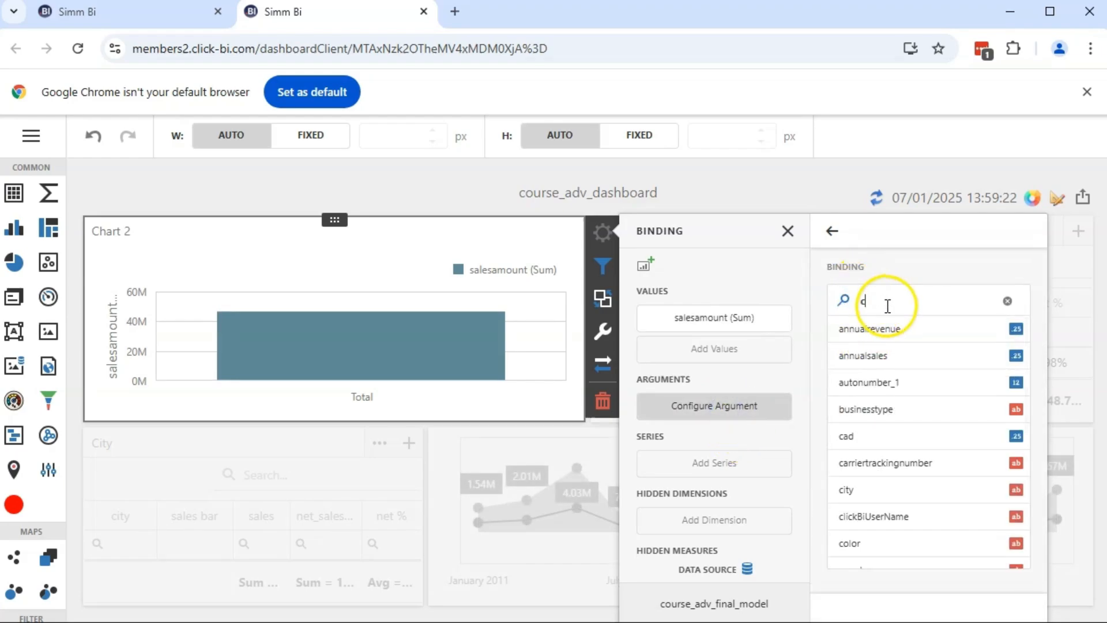
type("atego")
left_click(910, 330)
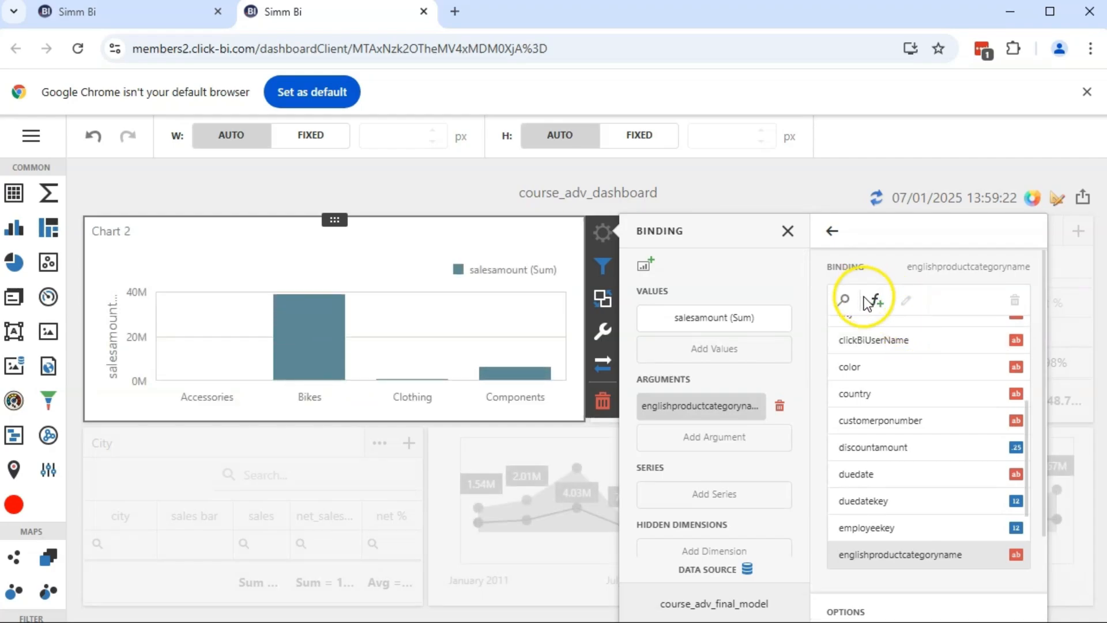
Start a calculated field for the chart's second value and name it "raw cost"
left_click(728, 358)
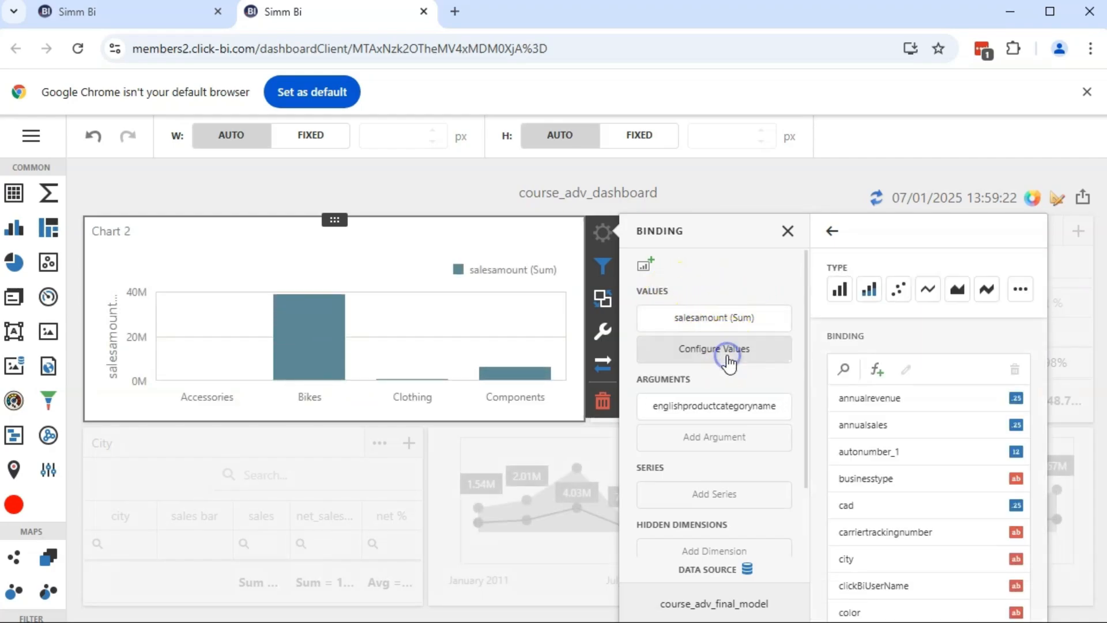
left_click(846, 369)
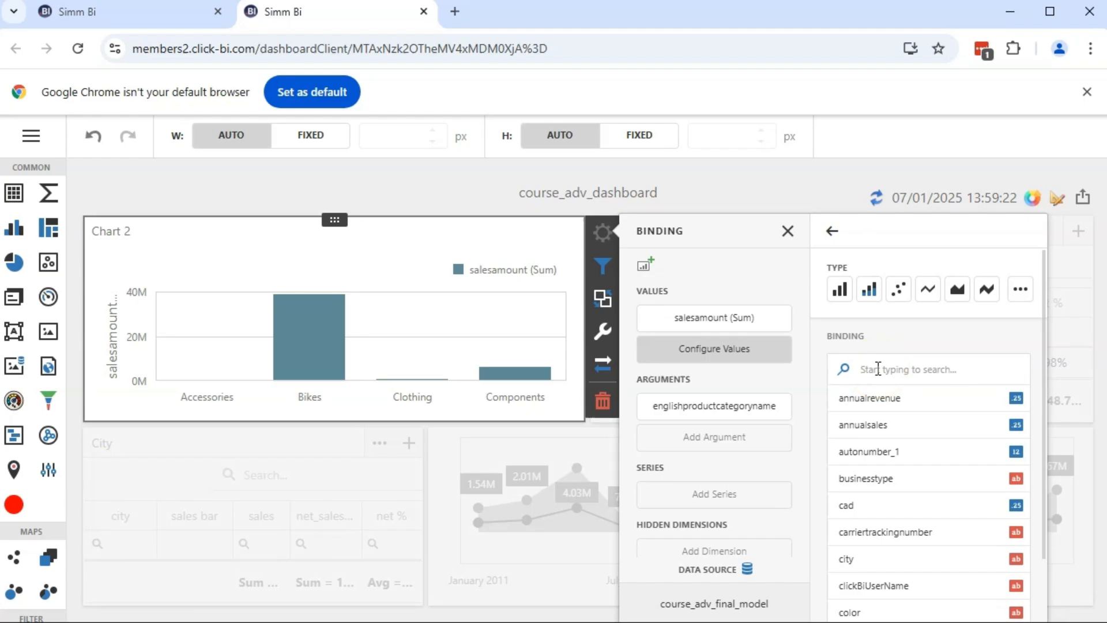
left_click(878, 364)
left_click(700, 351)
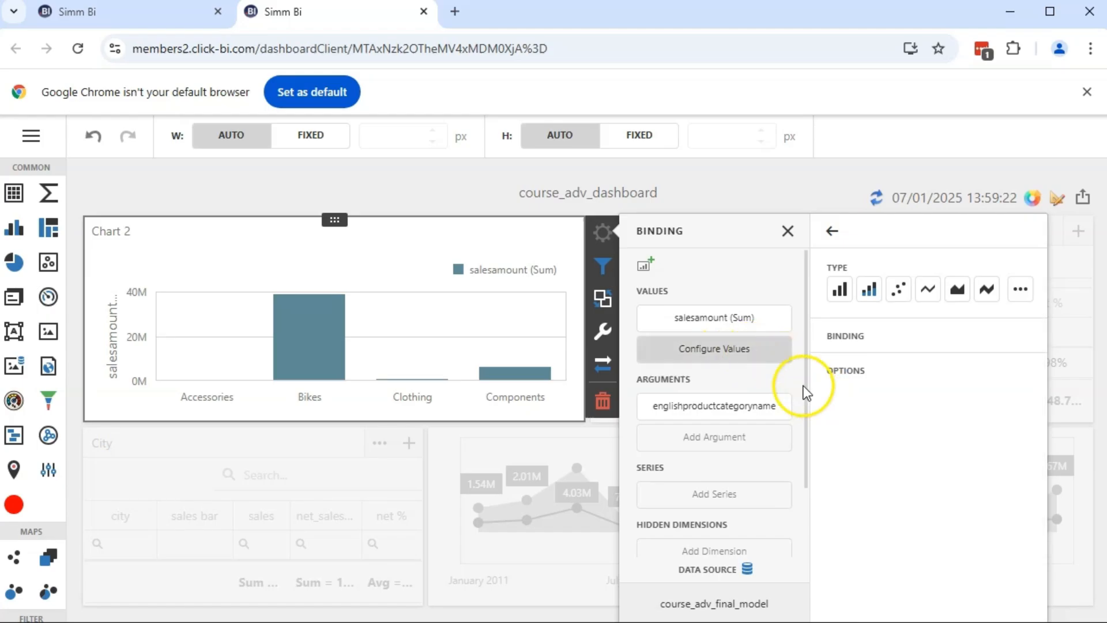
left_click(881, 336)
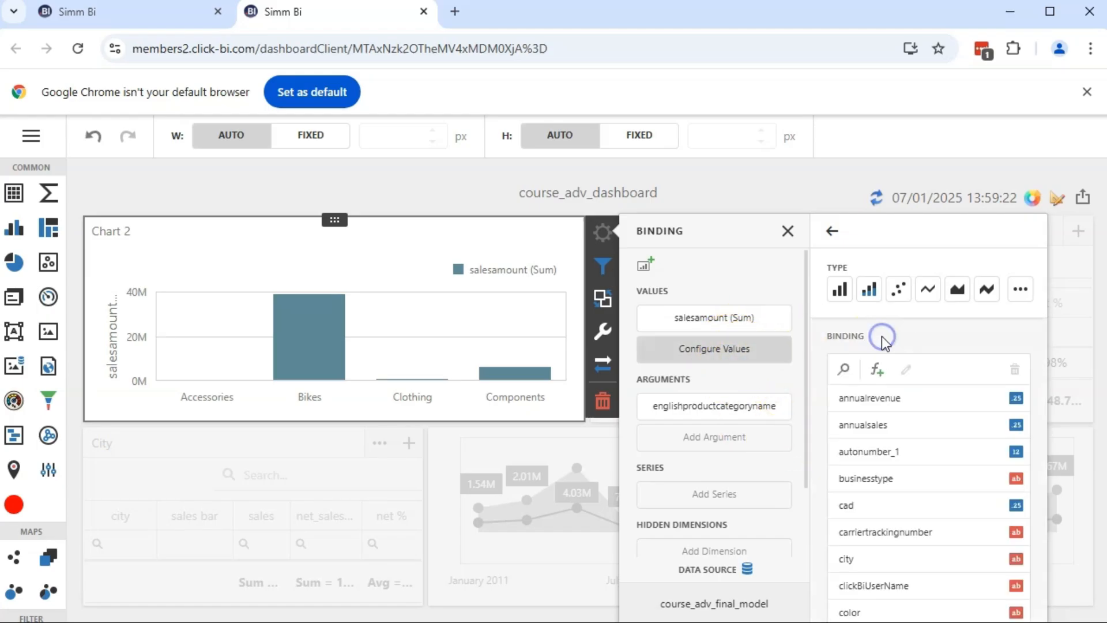
left_click(878, 370)
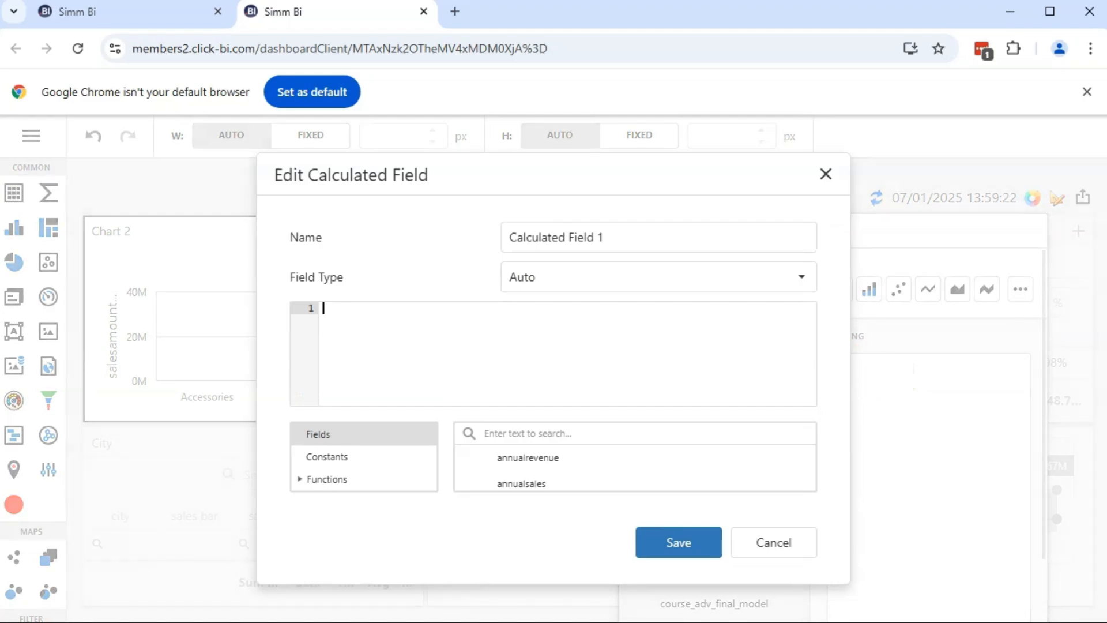
left_click(274, 232)
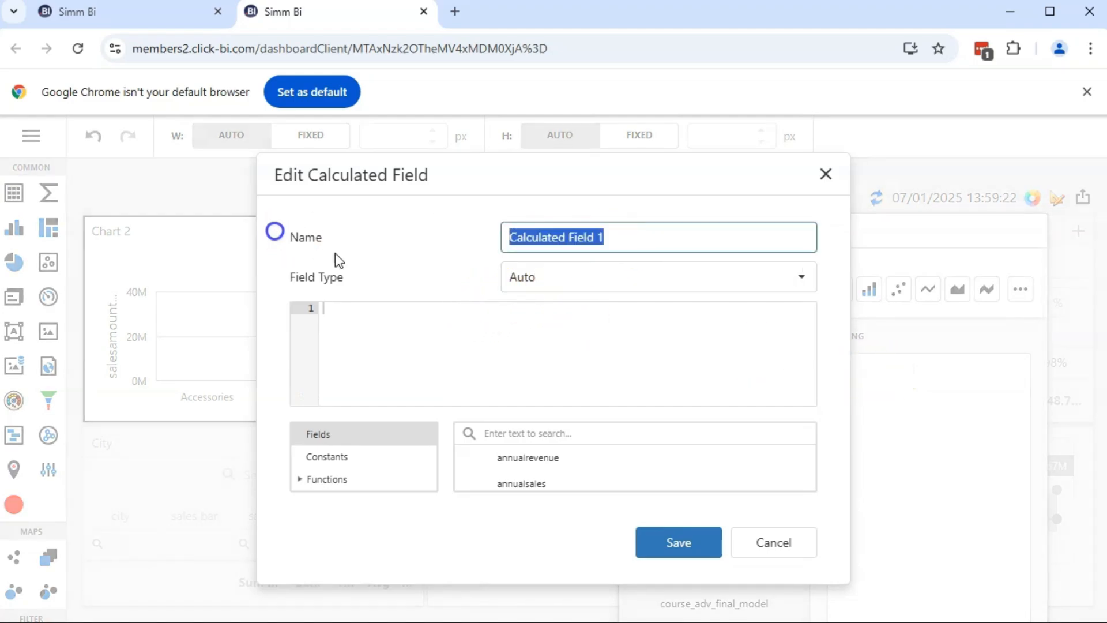
type("raw c")
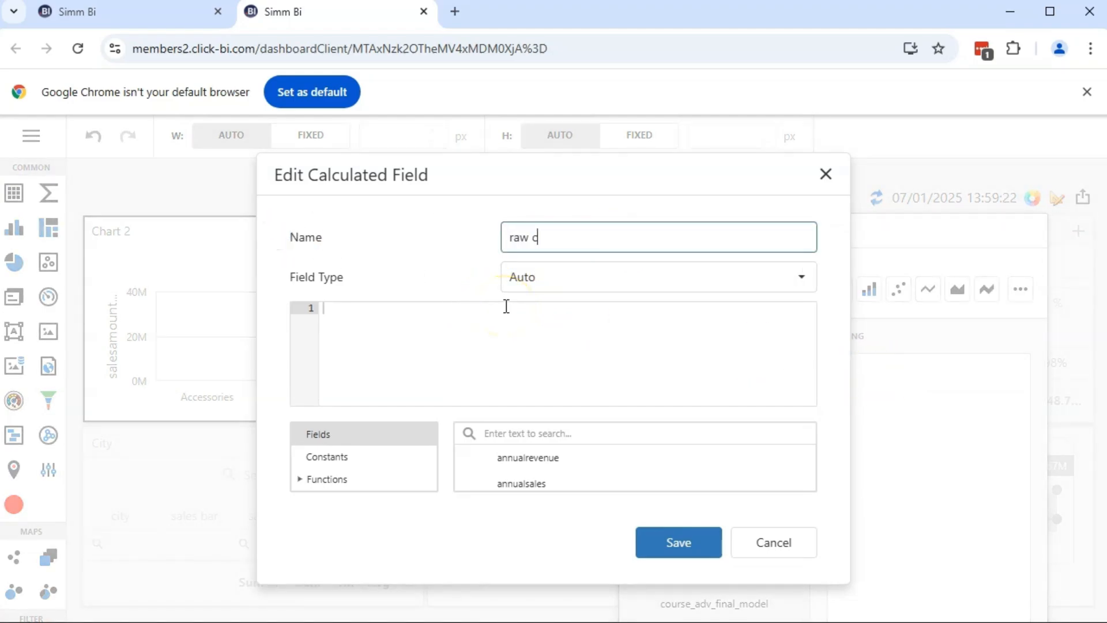
type("ost")
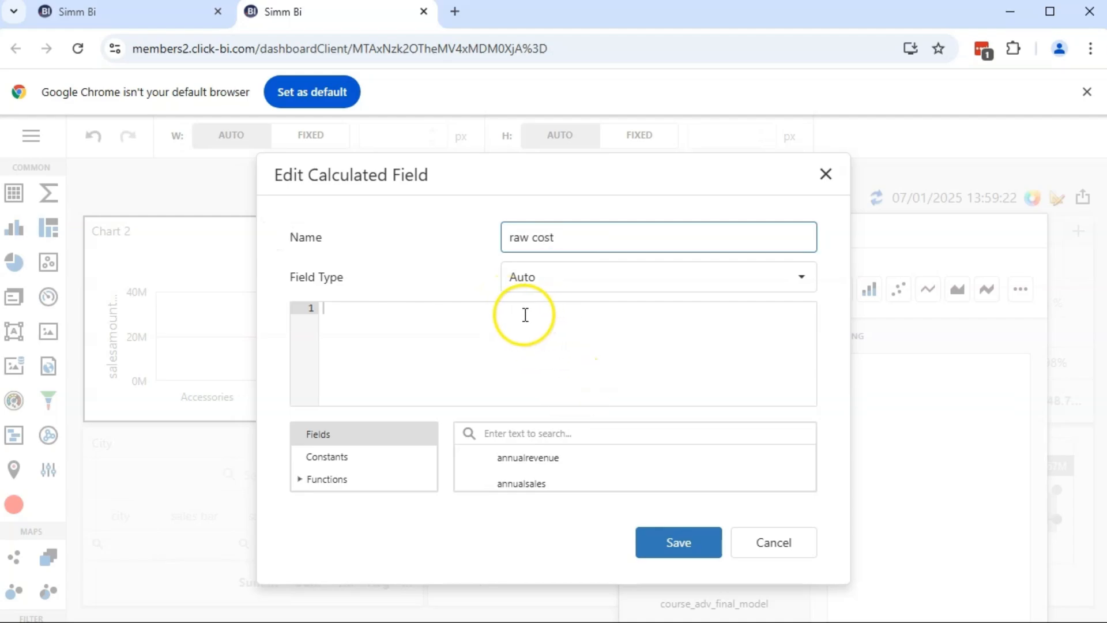
Define the raw cost formula as [totalproductcost] * 0.65 and save the calculated field
left_click(361, 316)
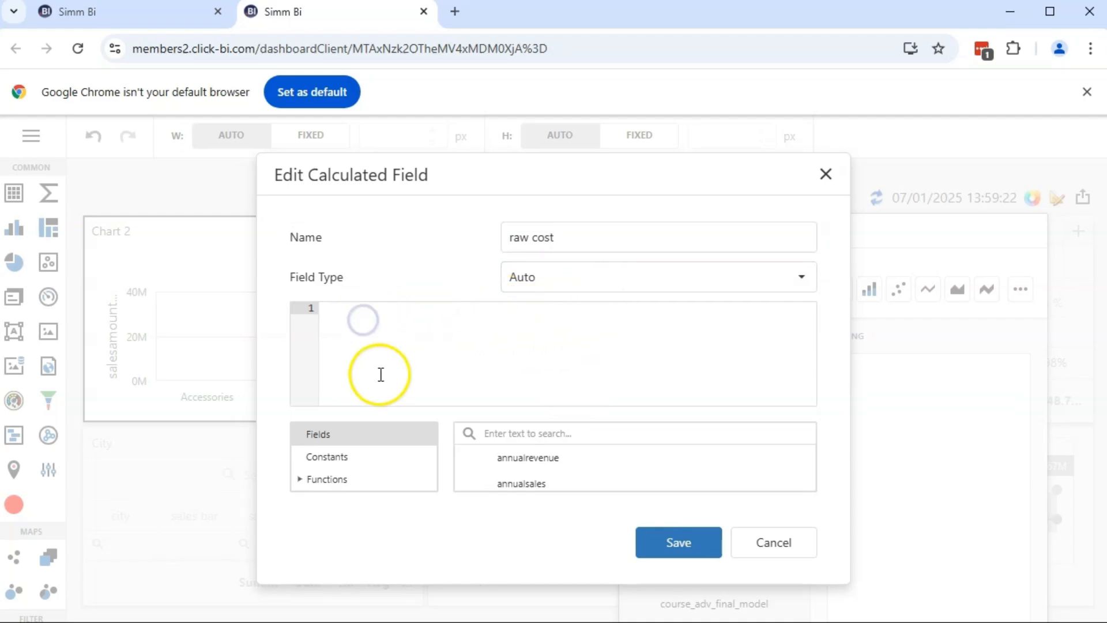
left_click(546, 435)
type("c")
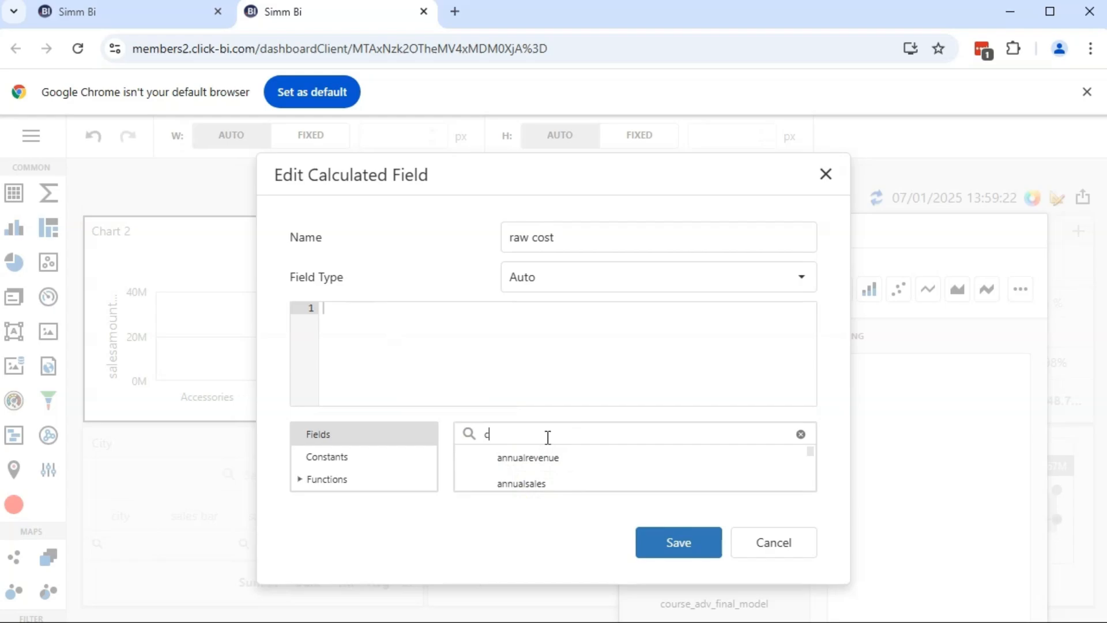
type("ost")
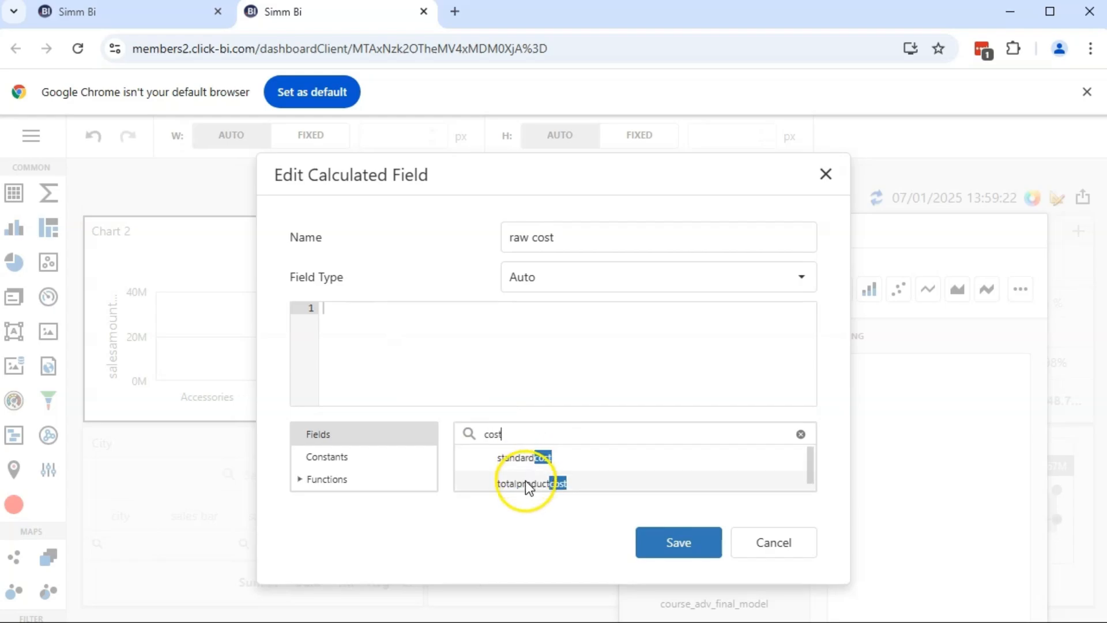
left_click_drag(510, 482, 479, 392)
type("*")
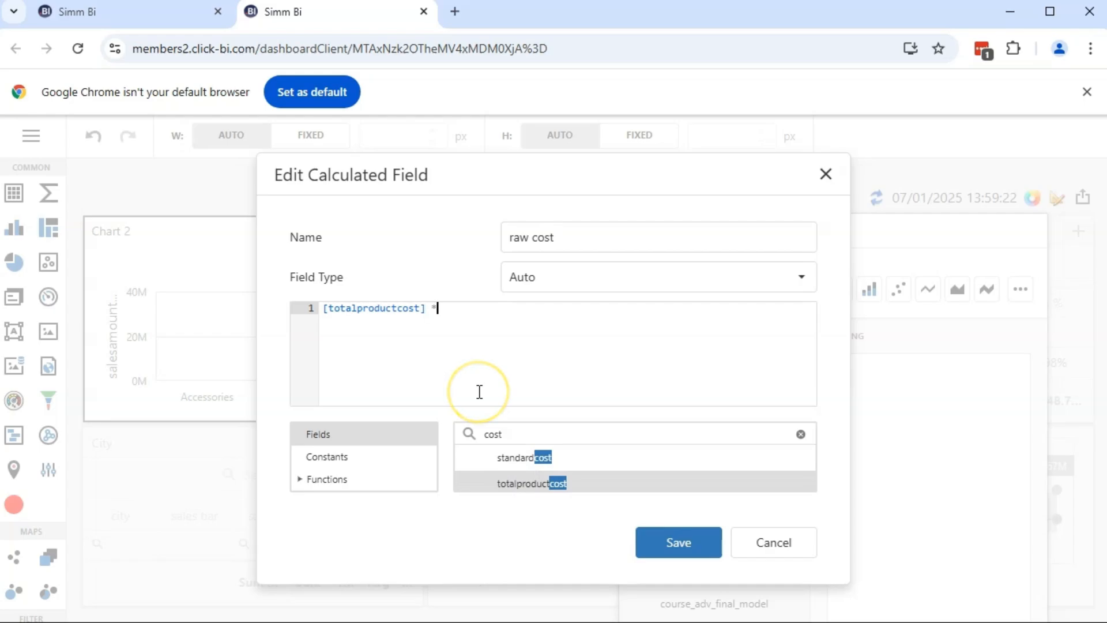
type(" 0.65")
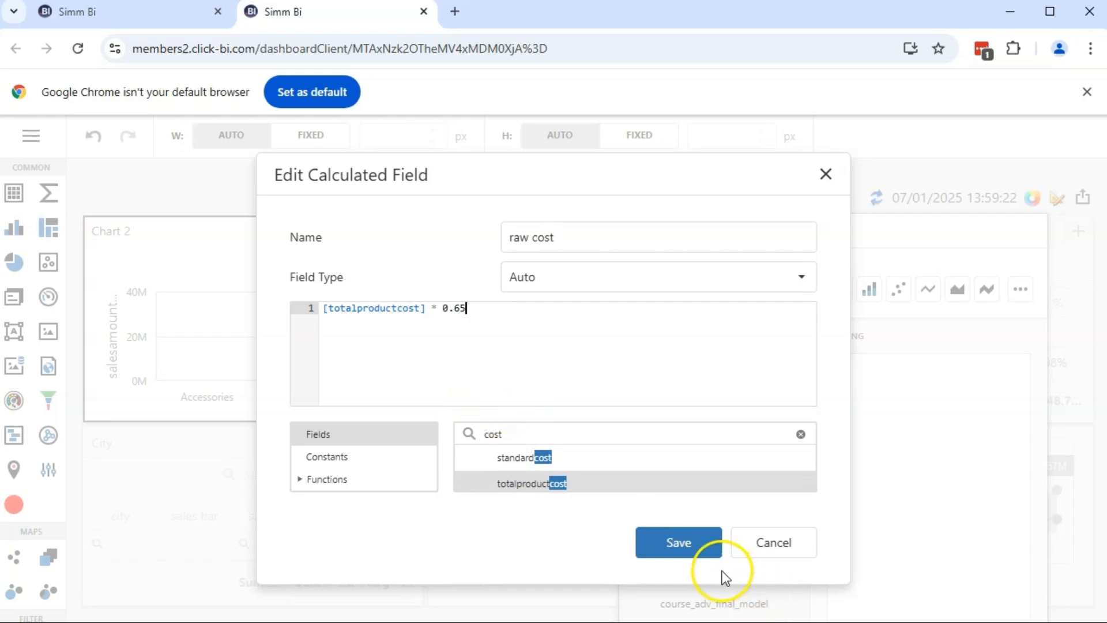
left_click(709, 551)
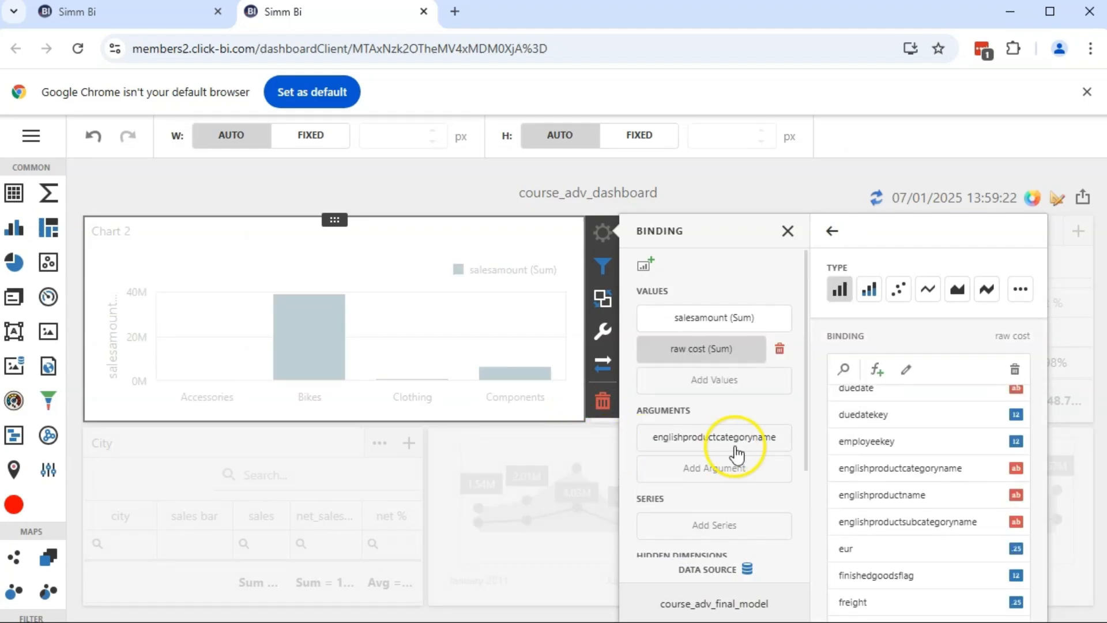
Change the chart type of the raw cost value to stacked bars
mouse_move(313, 359)
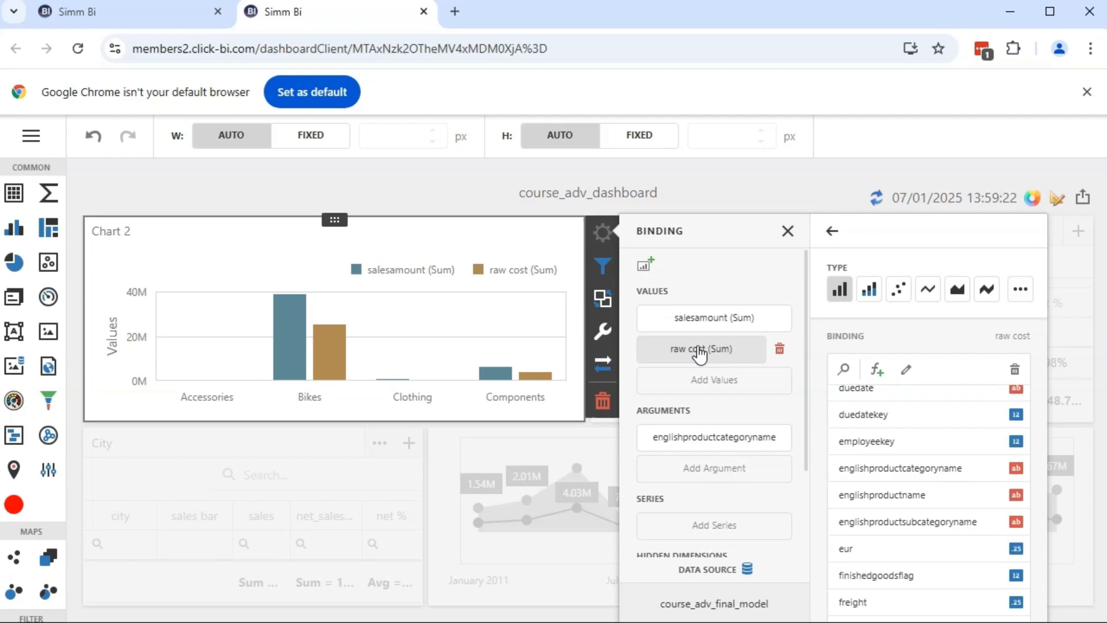
left_click(876, 286)
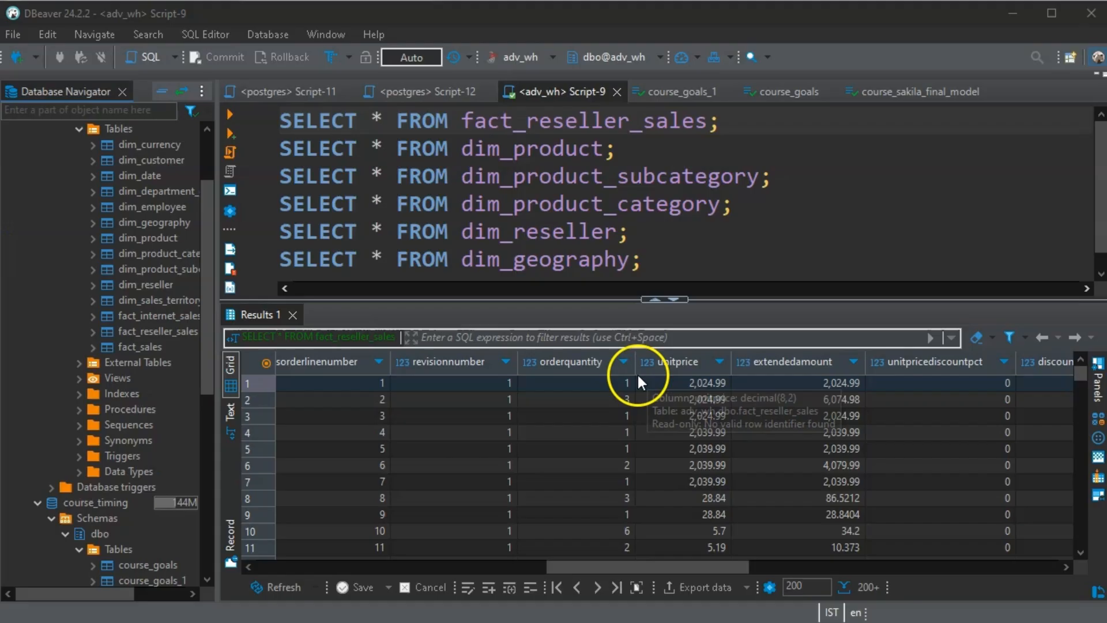
Switch to DBeaver and check the orderquantity column in the fact_reseller_sales results
left_click(574, 382)
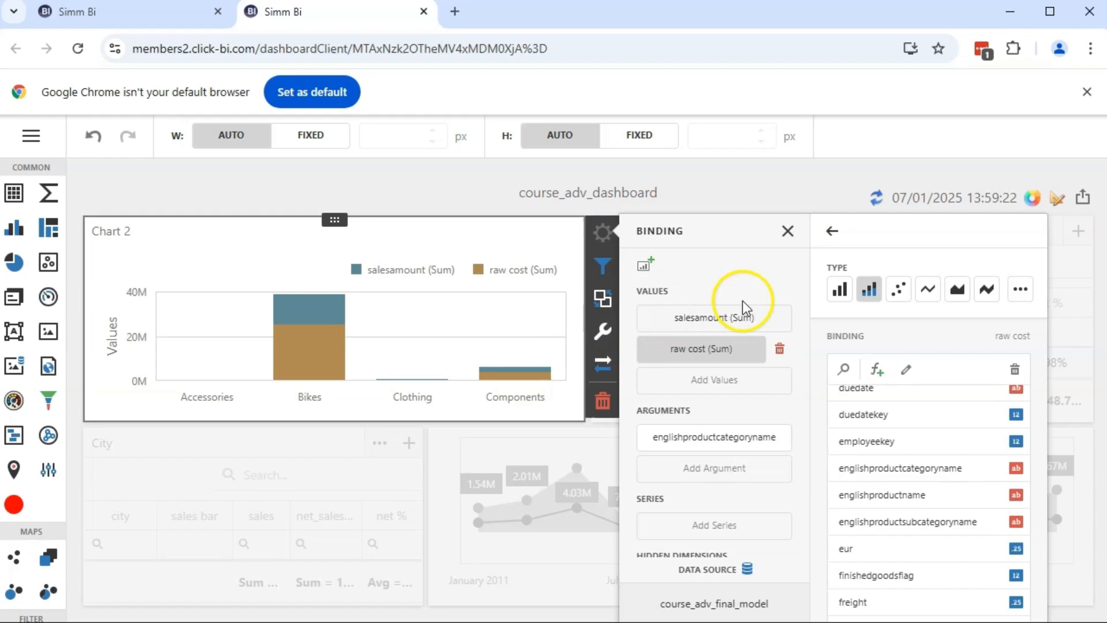
Review the sort-by options in the data shaping settings of the englishproductcategoryname argument
left_click(694, 444)
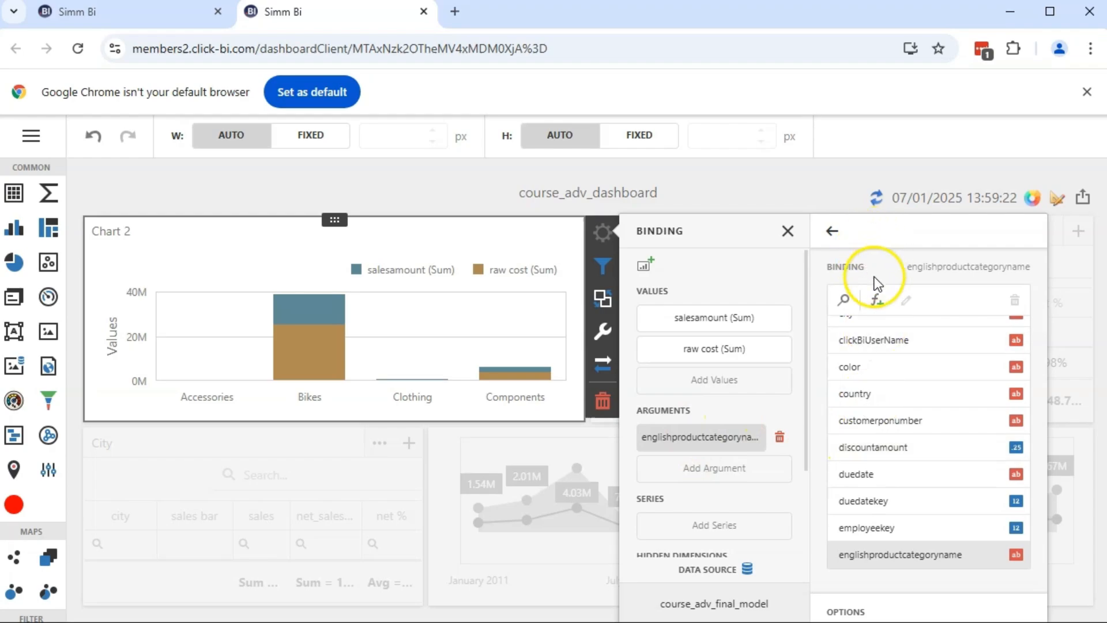
left_click(859, 268)
left_click(876, 335)
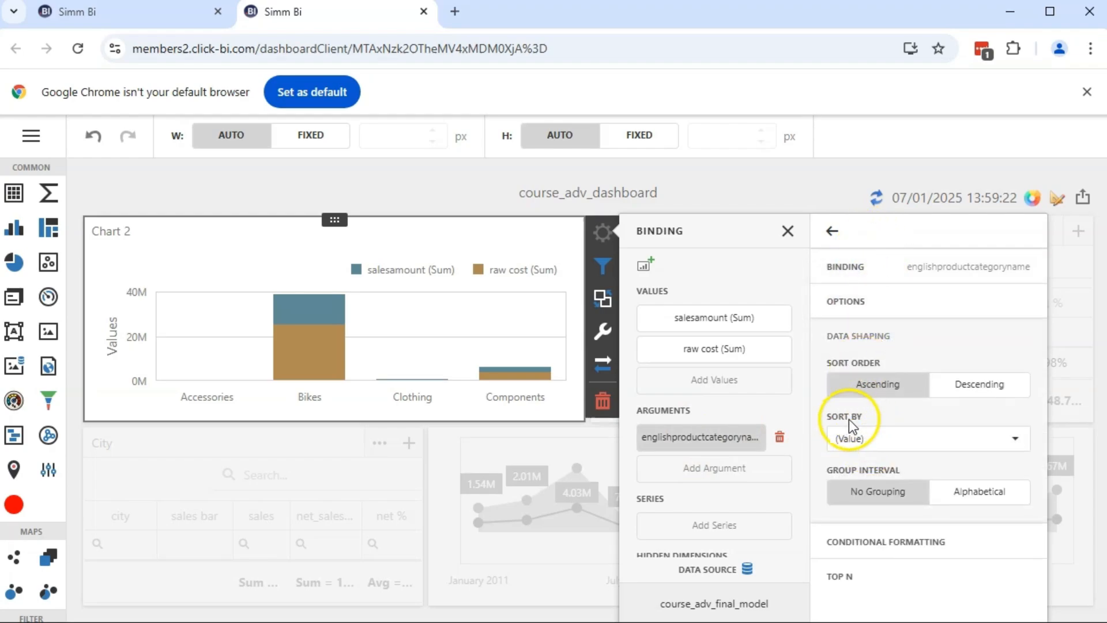
left_click(929, 440)
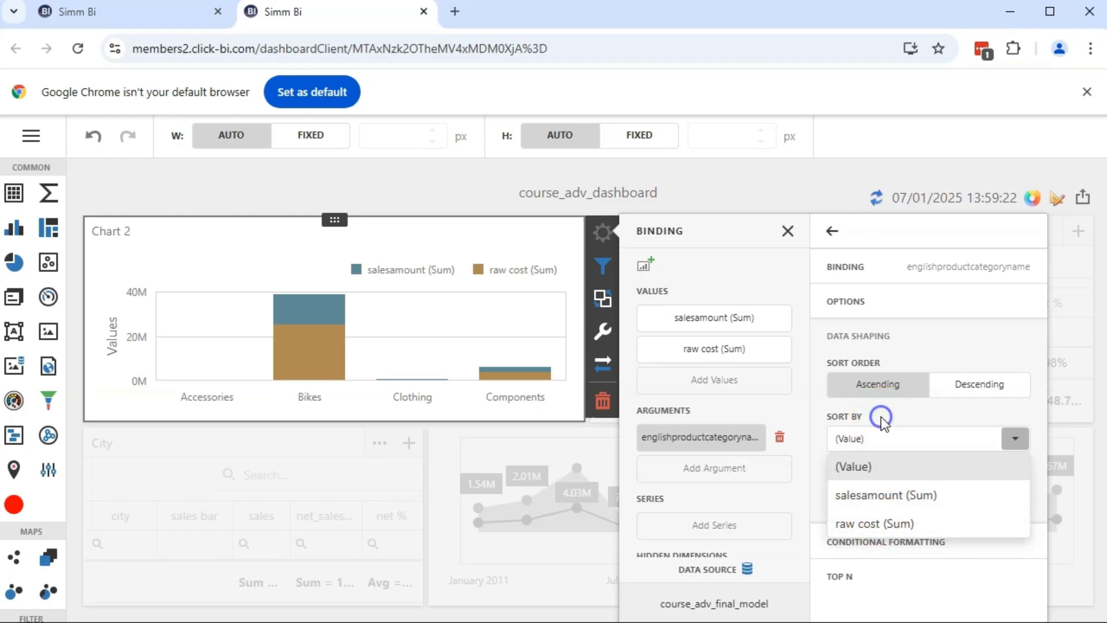
left_click(818, 407)
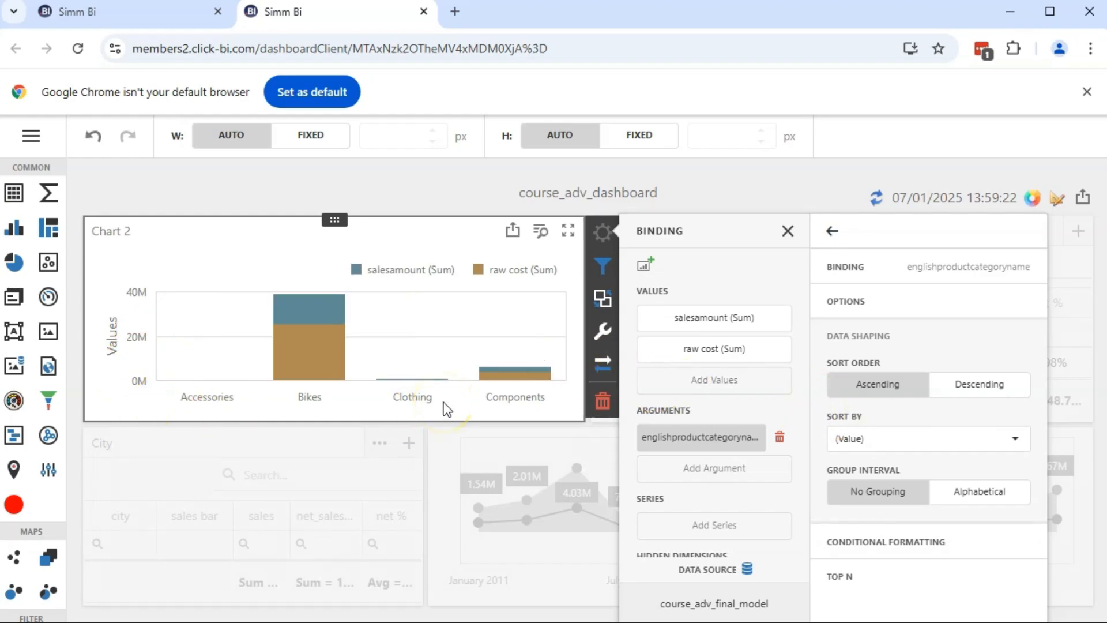
Add orderquantity to the chart as a hidden measure, summarised by Sum
scroll(736, 493, "down", 3)
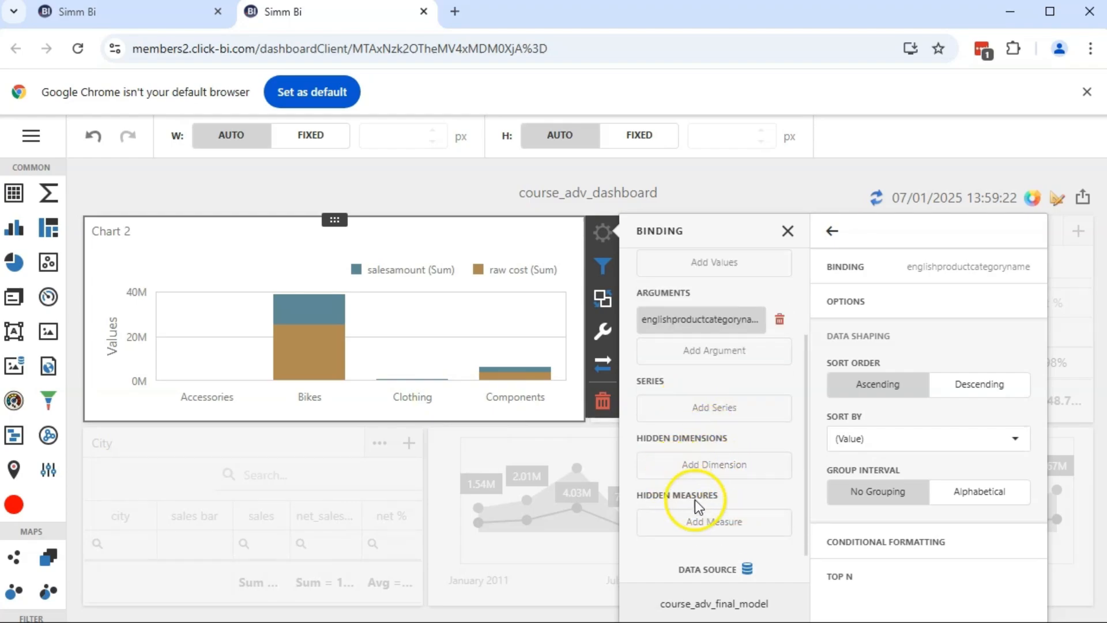
left_click(725, 525)
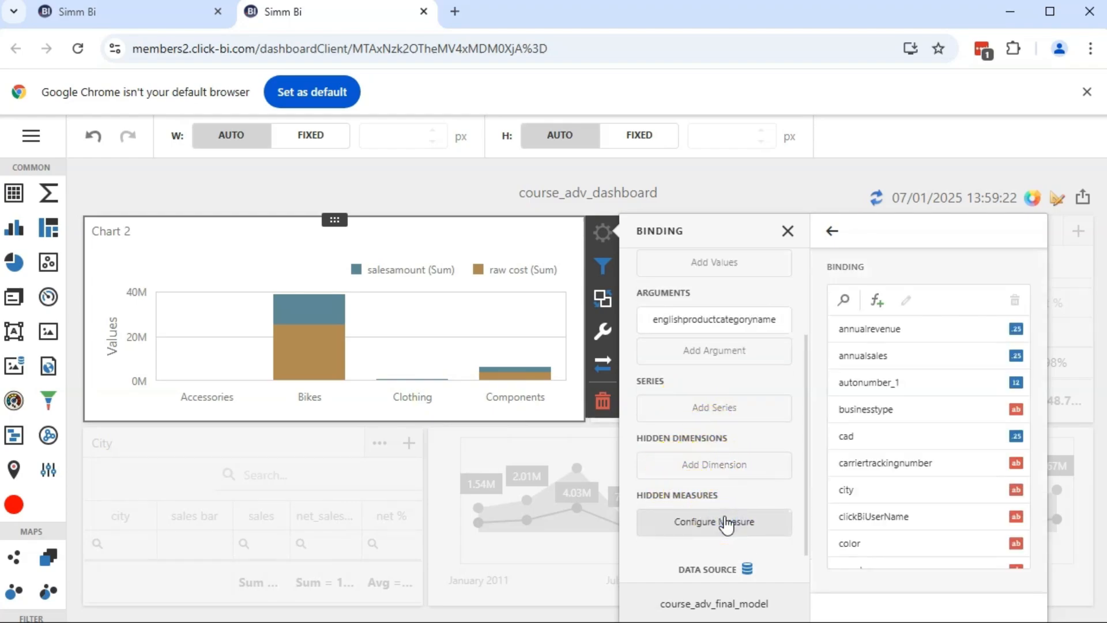
left_click(843, 300)
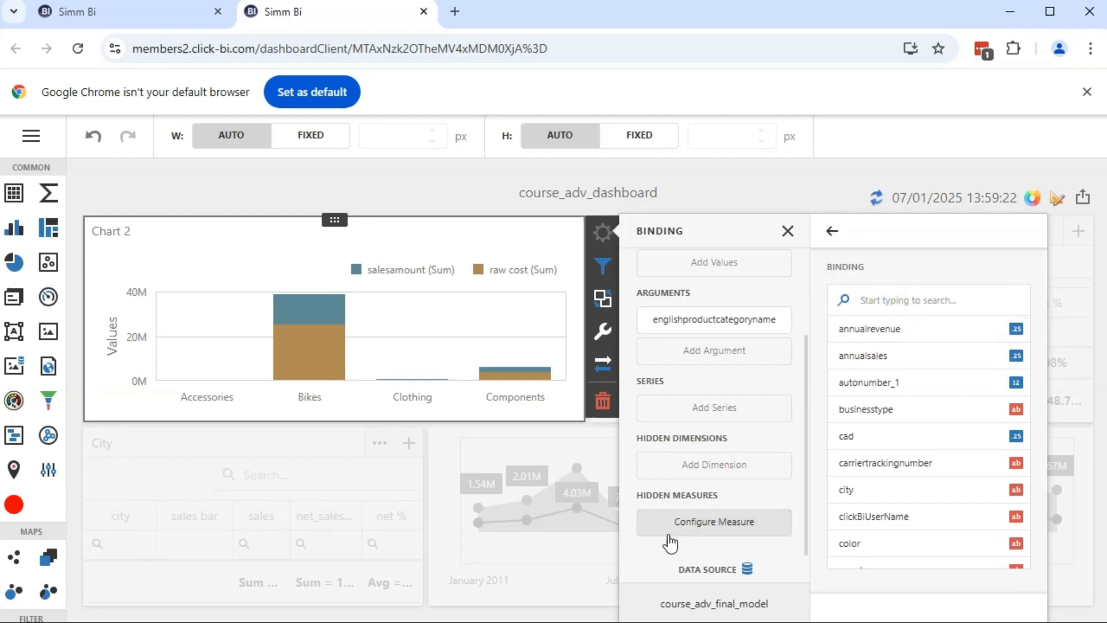
type("order")
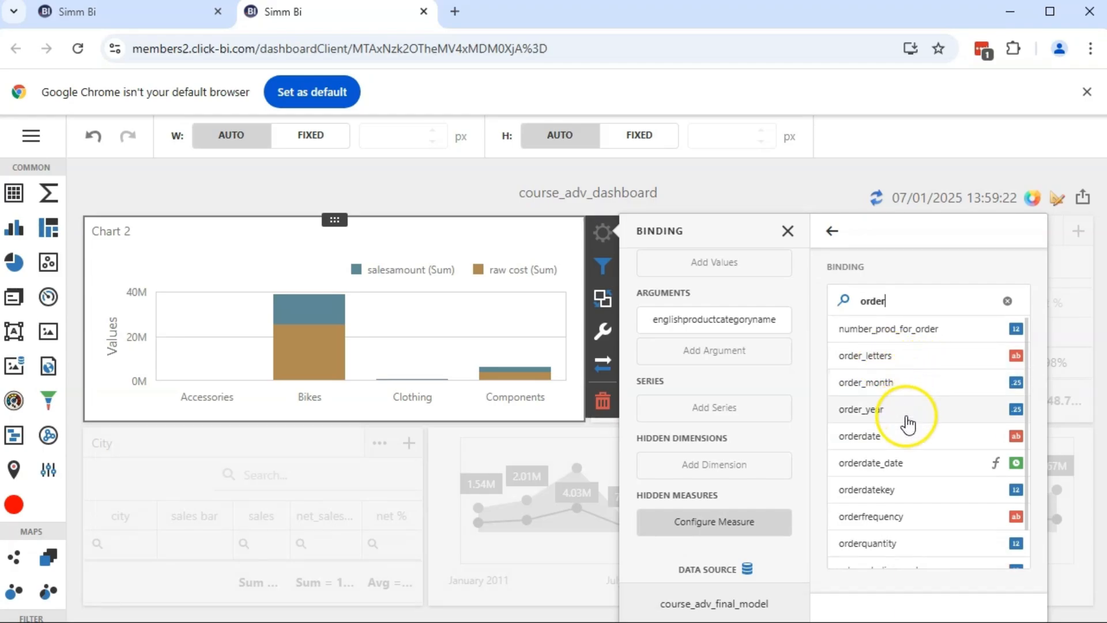
left_click(905, 544)
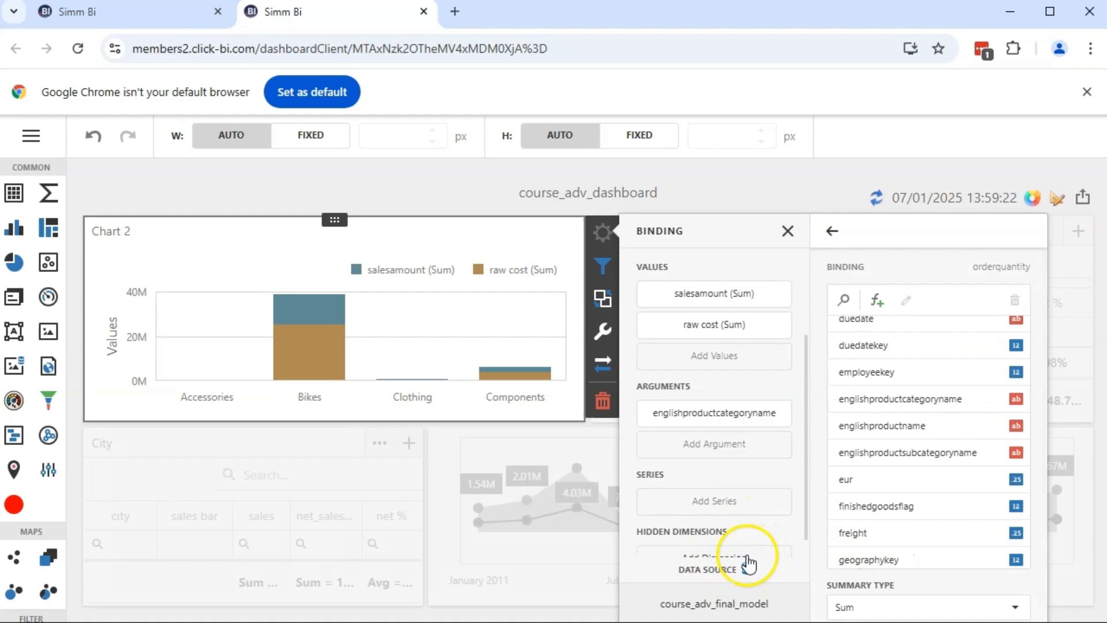
scroll(738, 536, "down", 2)
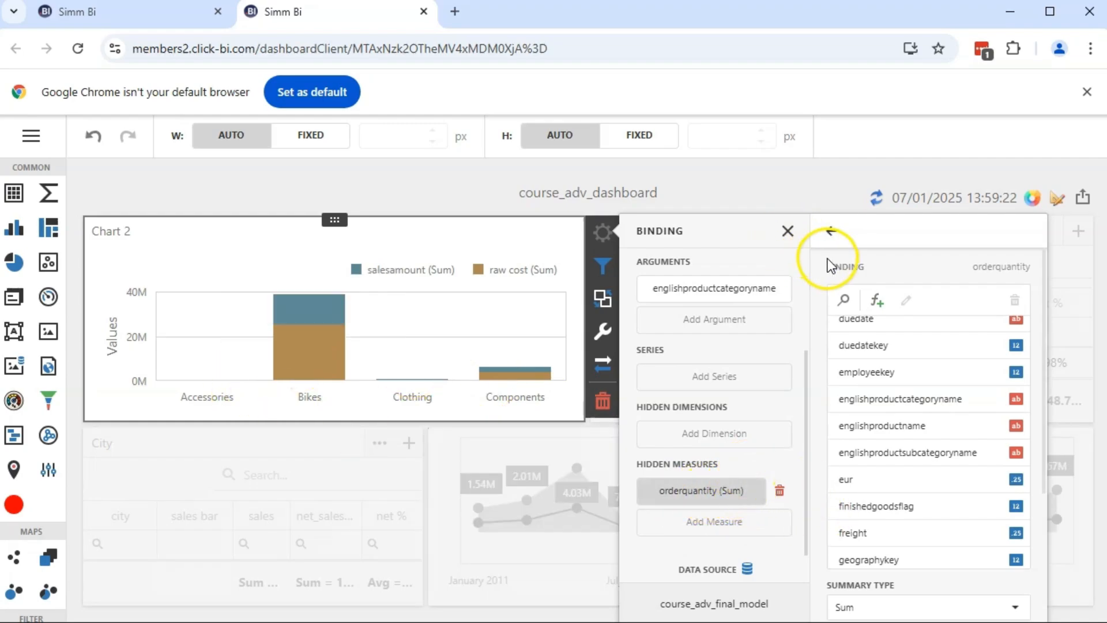
Sort the englishproductcategoryname argument by orderquantity (Sum) and close the chart's binding settings
scroll(744, 309, "up", 3)
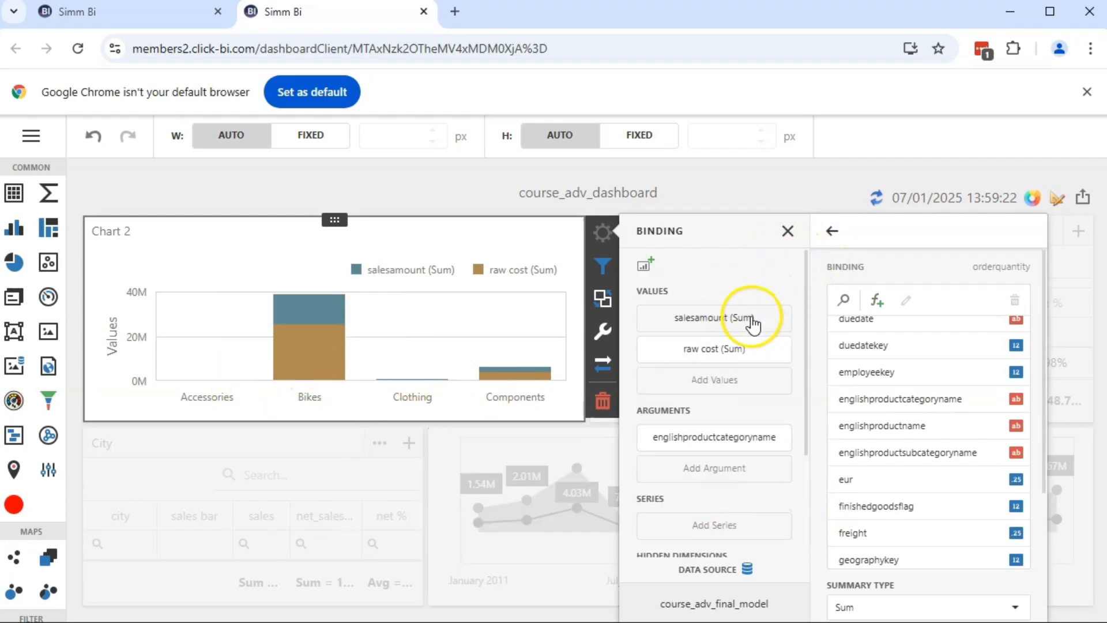
left_click(735, 444)
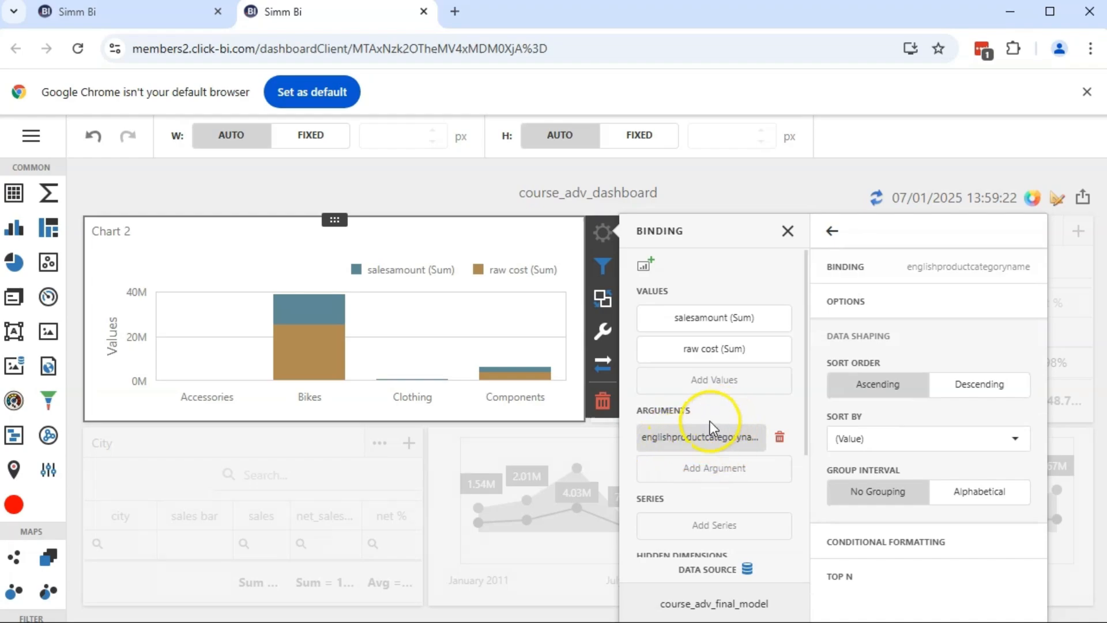
left_click(889, 438)
left_click(891, 438)
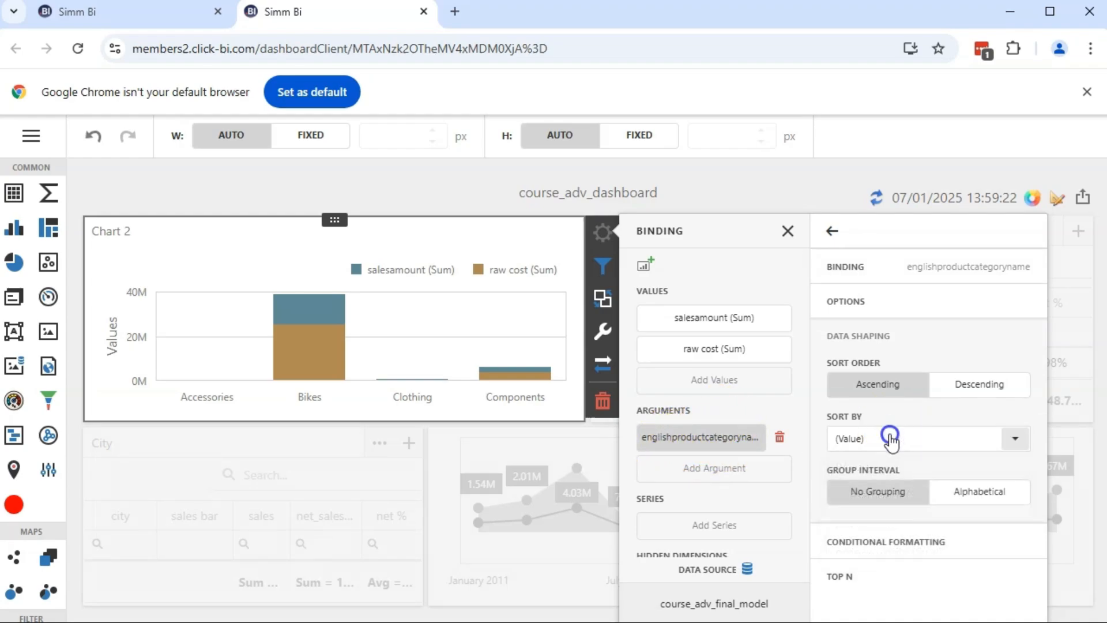
left_click(891, 439)
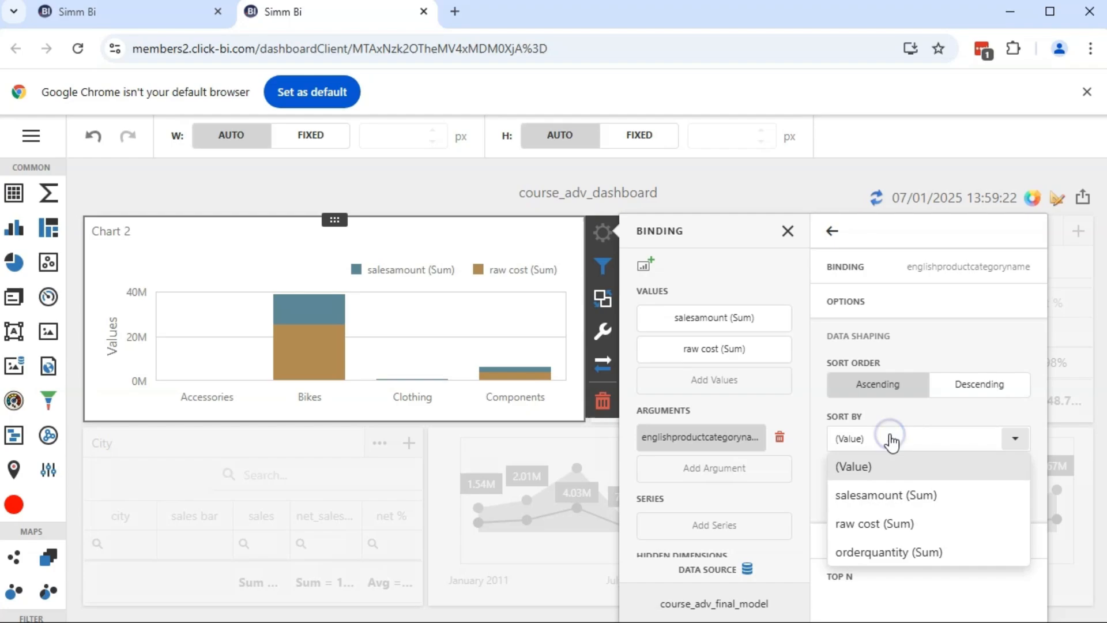
left_click(874, 554)
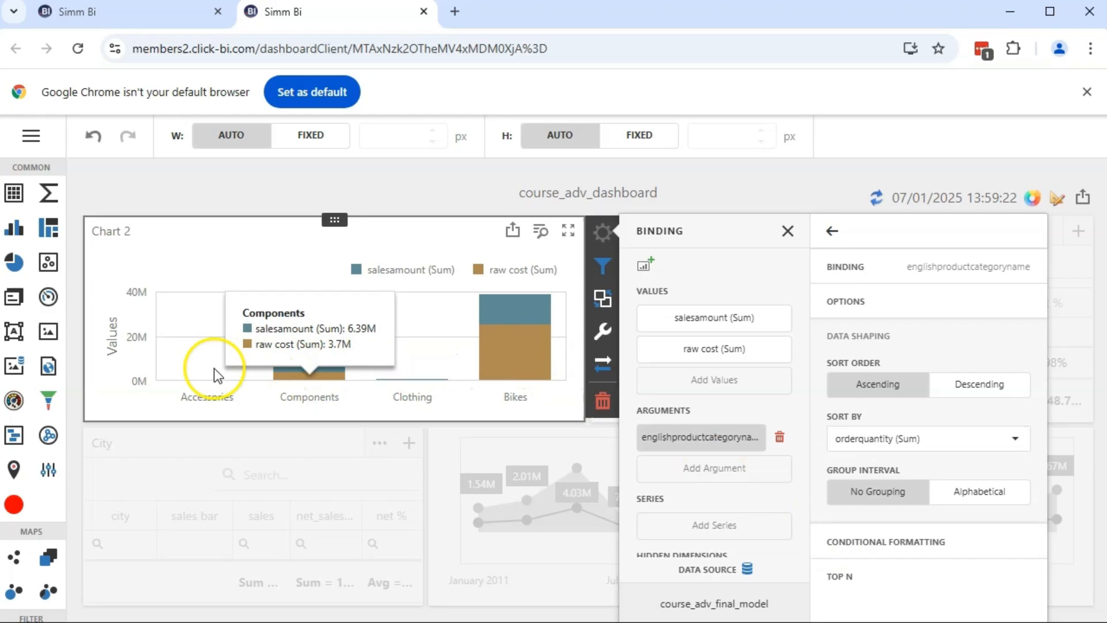
mouse_move(544, 364)
mouse_move(316, 364)
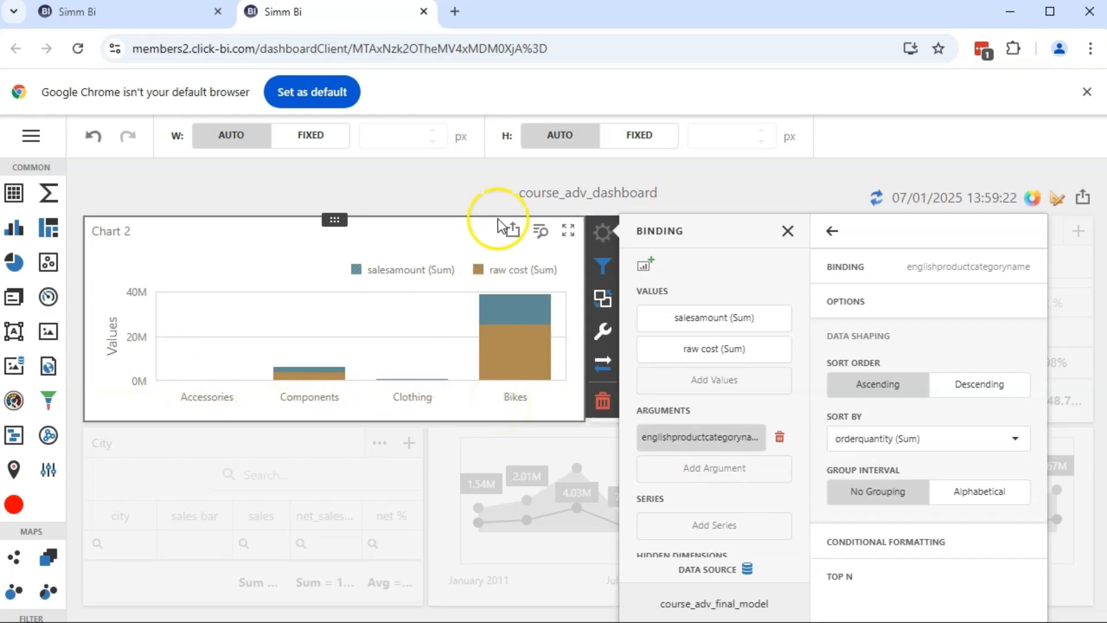
left_click(787, 231)
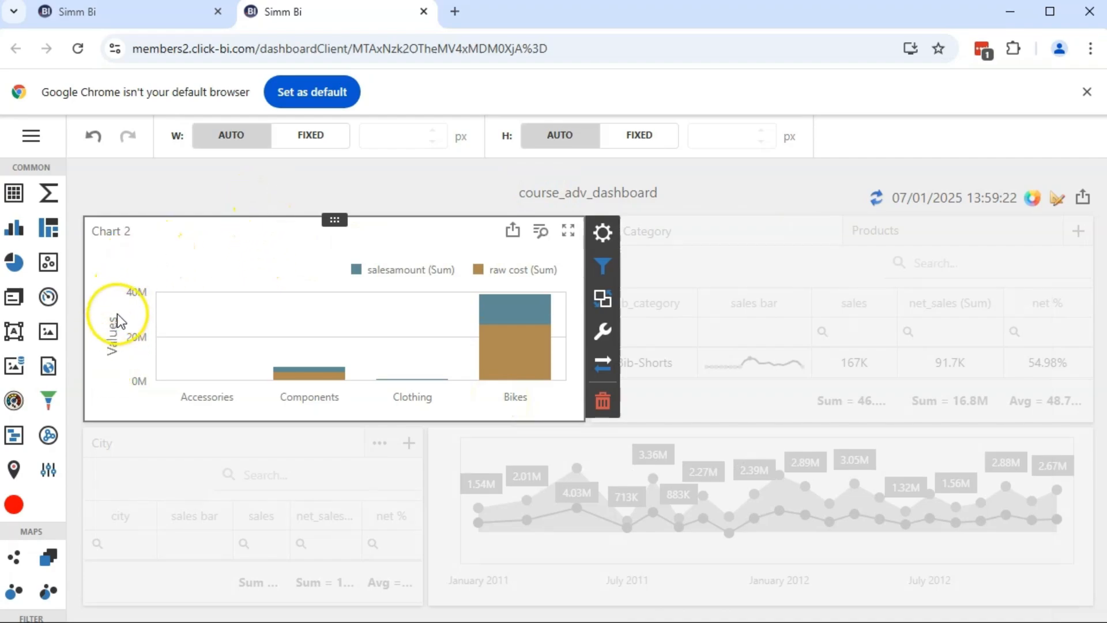
Hide the chart's caption and turn off the title, visibility and grid lines of its Y axis
left_click(602, 330)
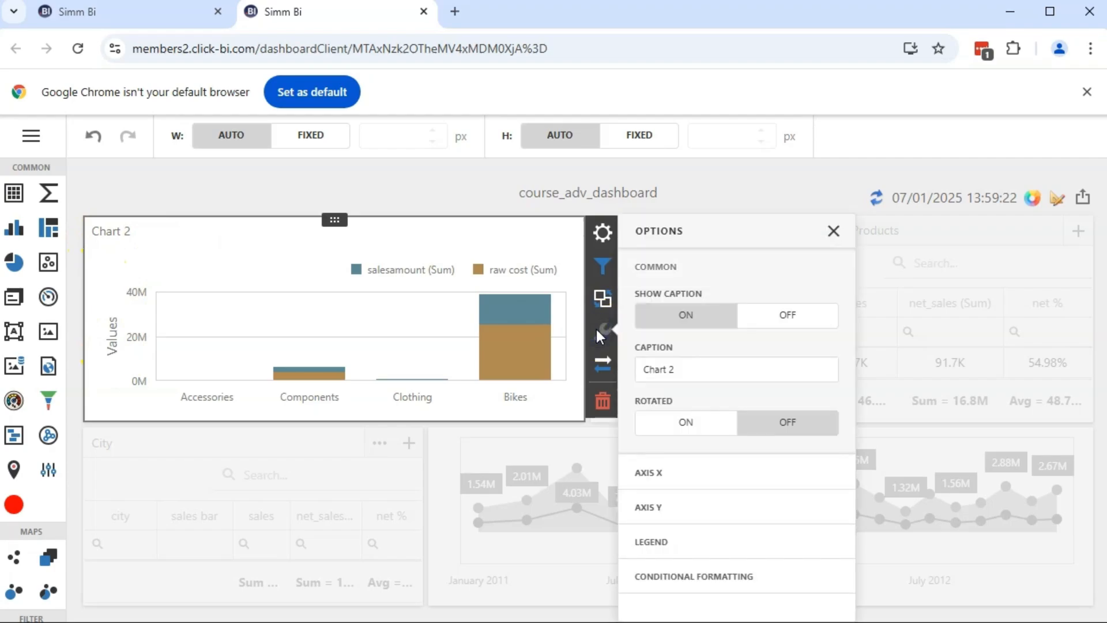
left_click(770, 315)
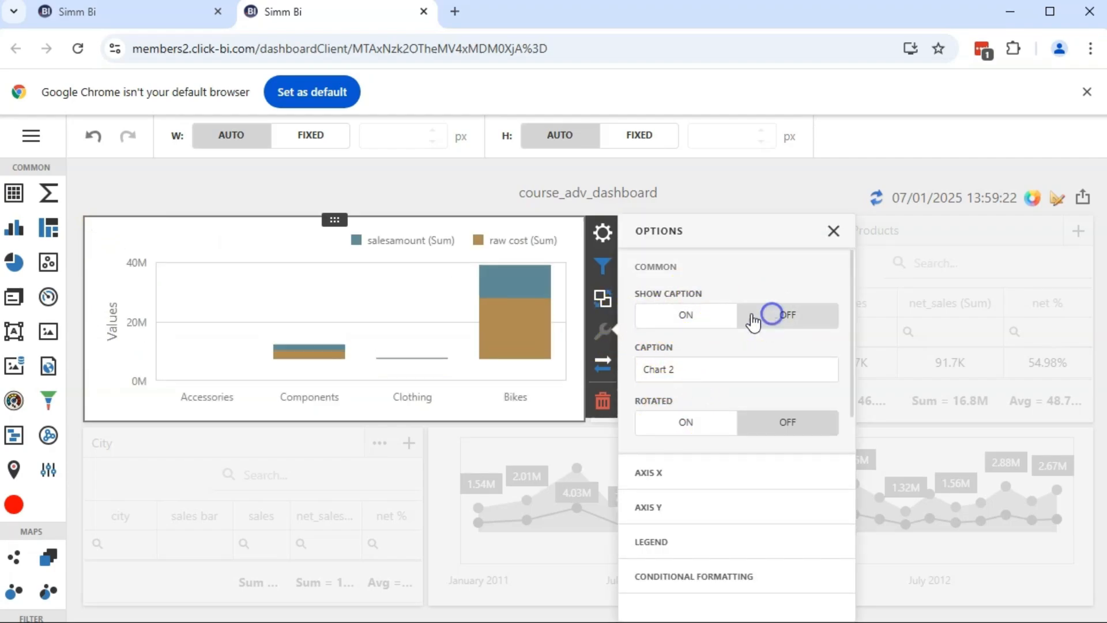
left_click(686, 275)
left_click(680, 339)
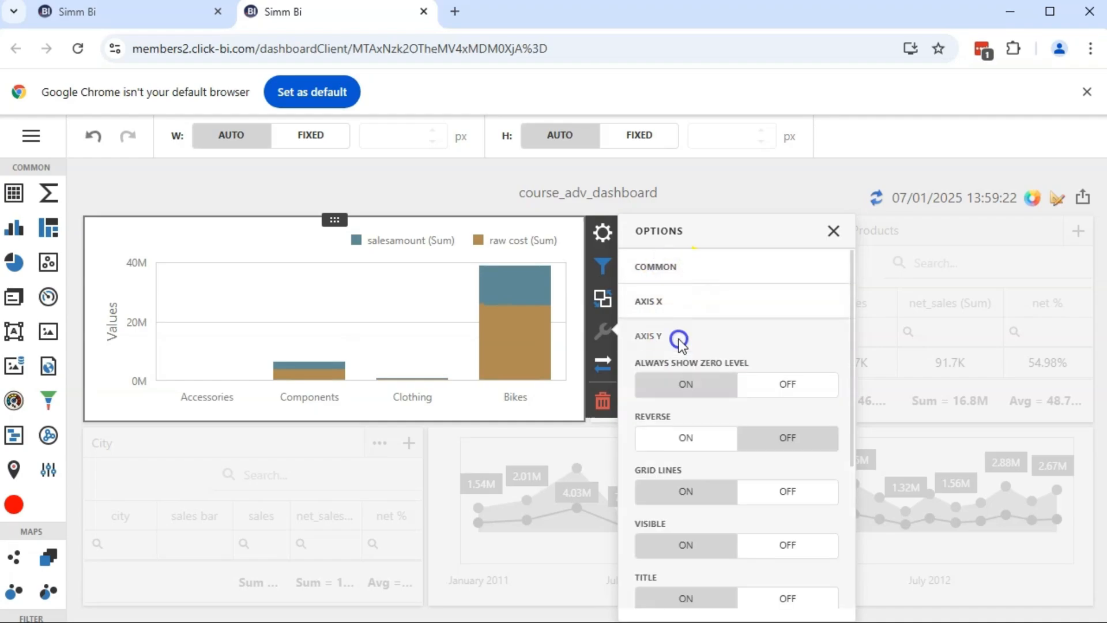
scroll(675, 409, "down", 3)
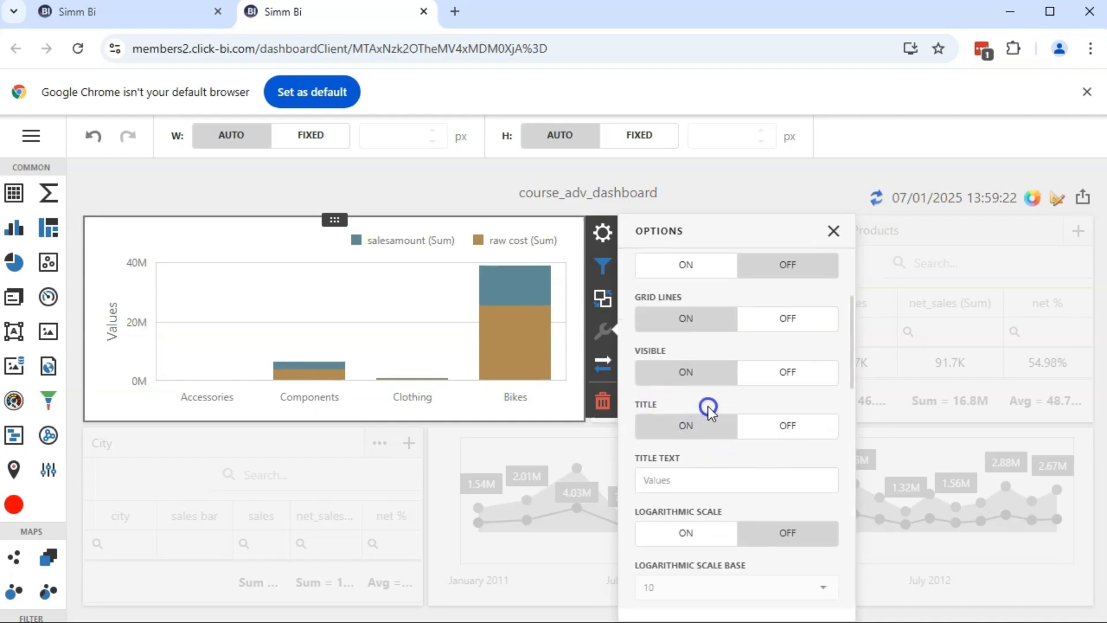
left_click(802, 428)
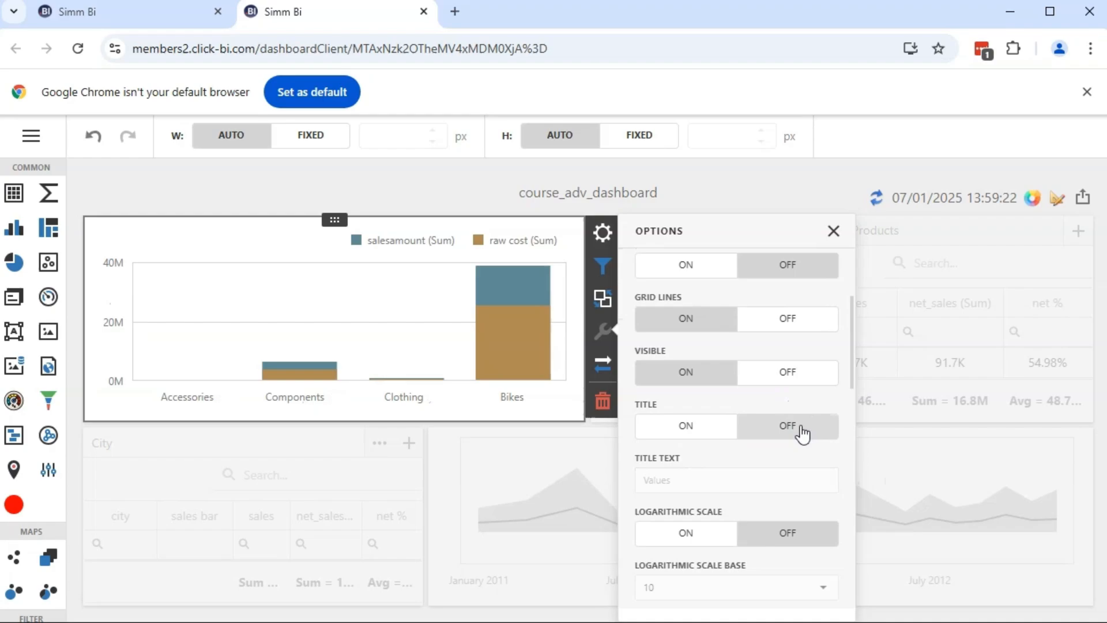
left_click(749, 376)
left_click(777, 320)
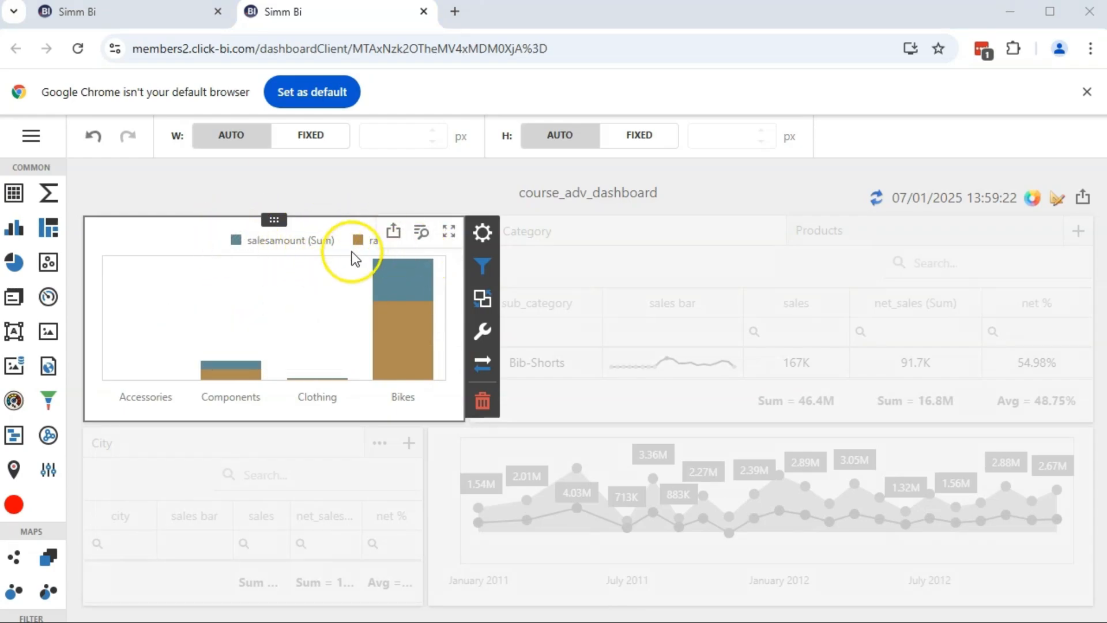
Hide the legend of the stacked bar chart
left_click(486, 238)
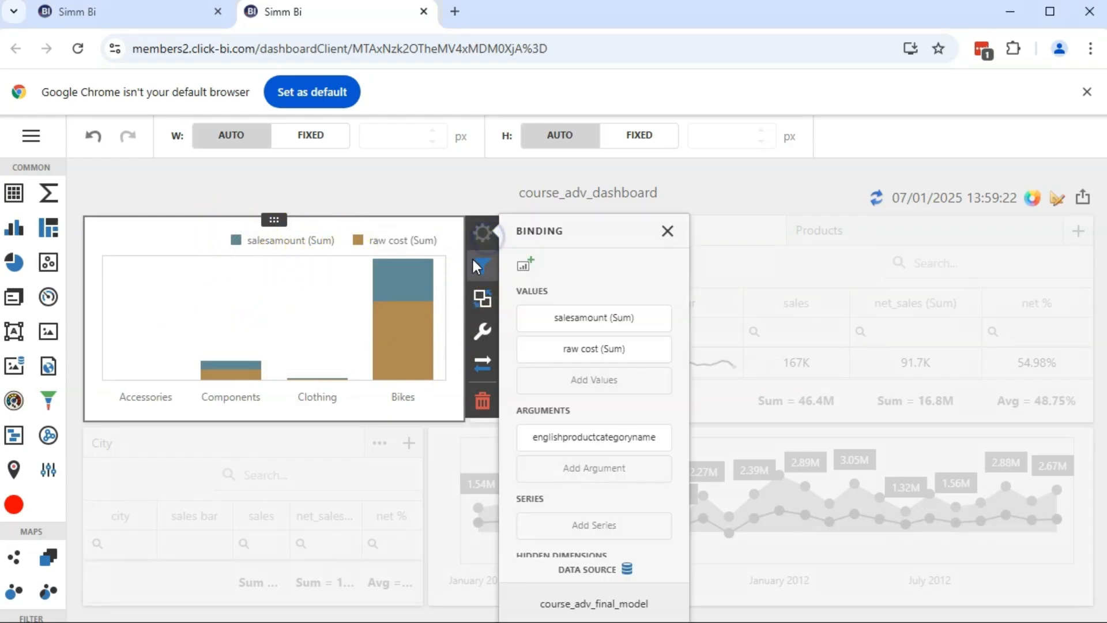
left_click(483, 326)
left_click(567, 375)
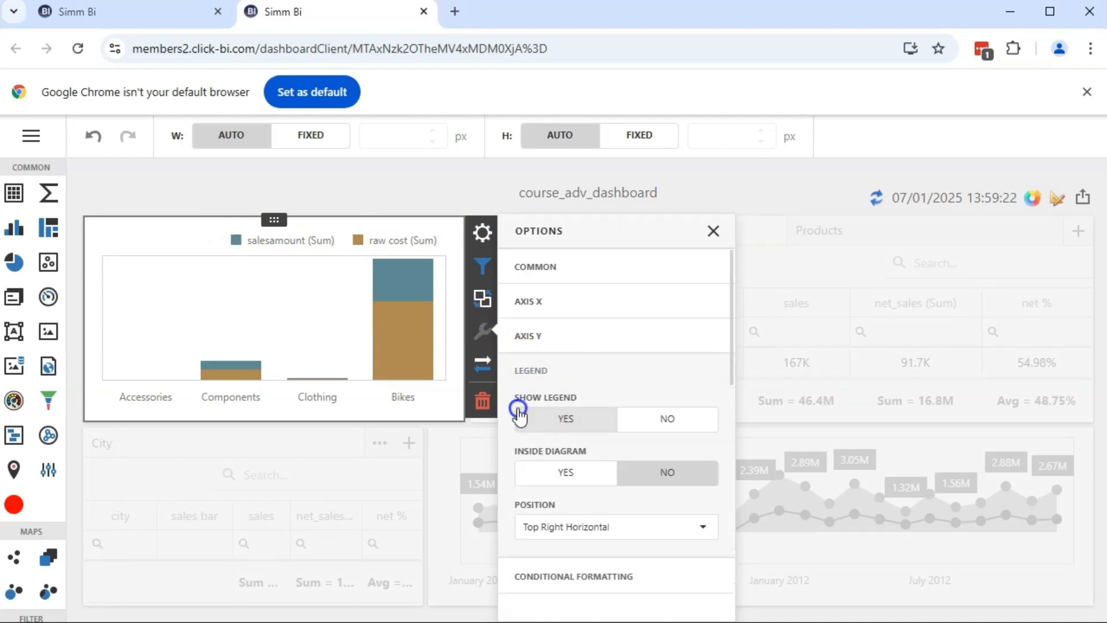
left_click(649, 414)
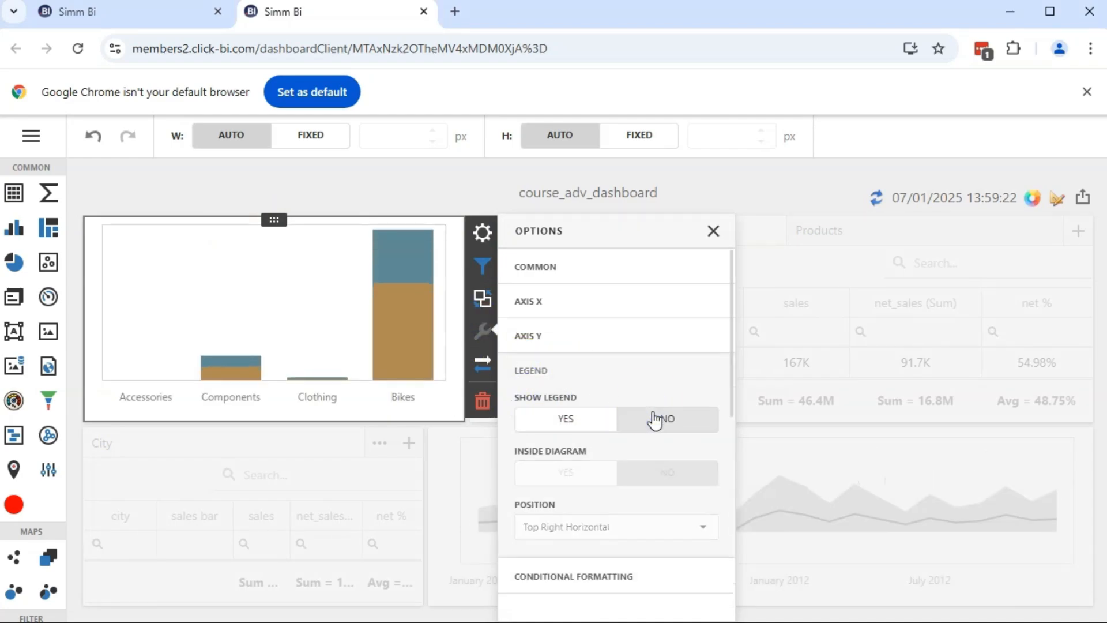
left_click(541, 372)
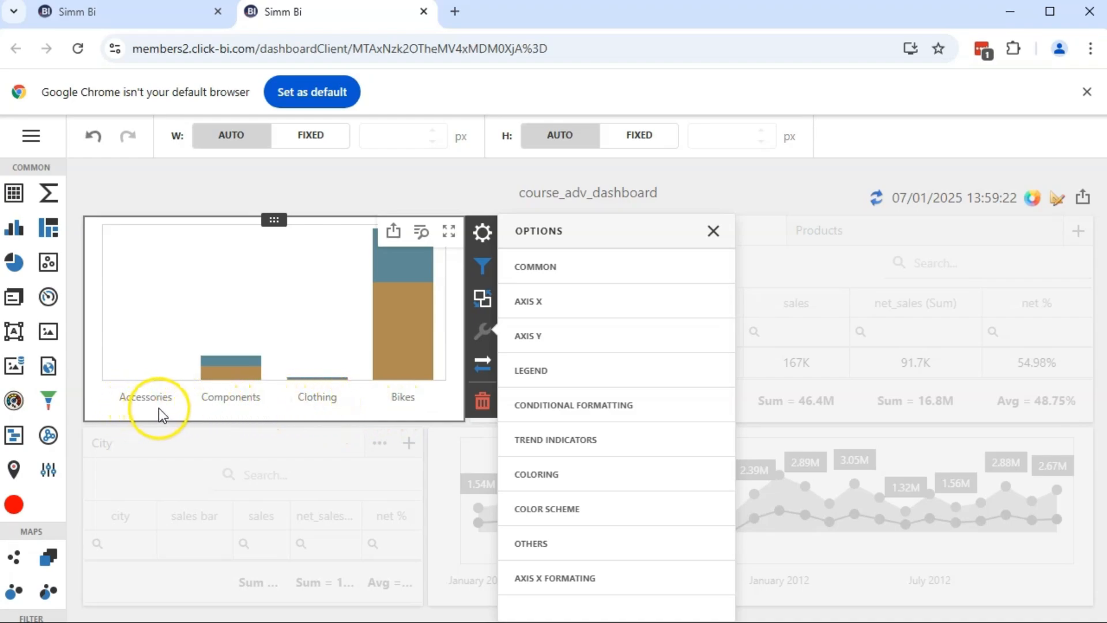
Set the chart's X axis label display mode to rotate and close the options
left_click(574, 588)
scroll(596, 461, "down", 3)
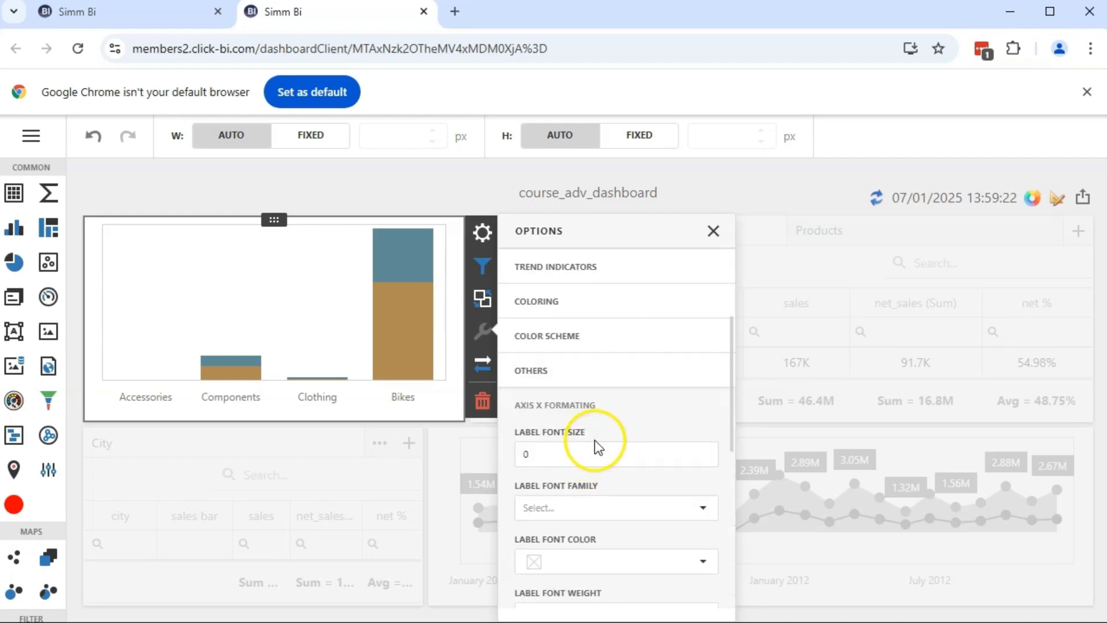
scroll(594, 441, "down", 3)
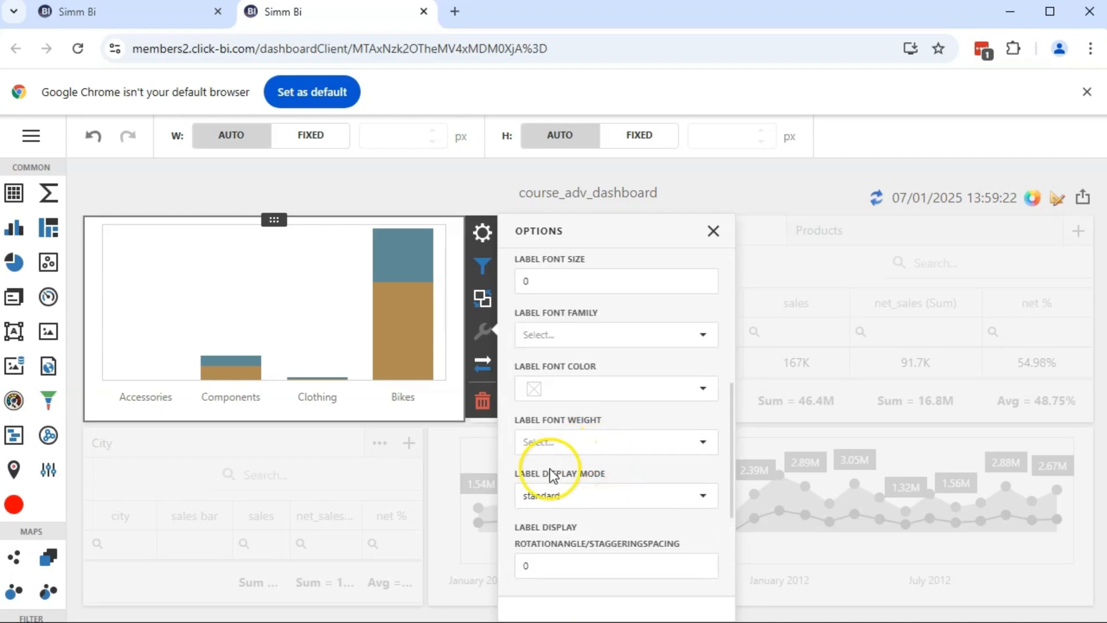
left_click(617, 496)
left_click(556, 584)
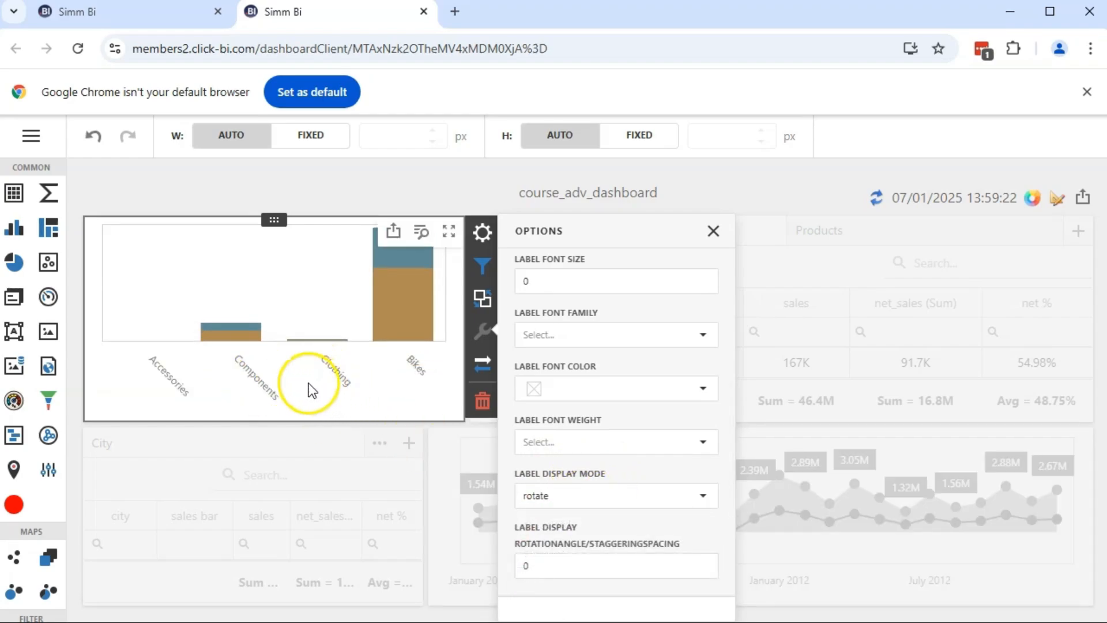
left_click(713, 230)
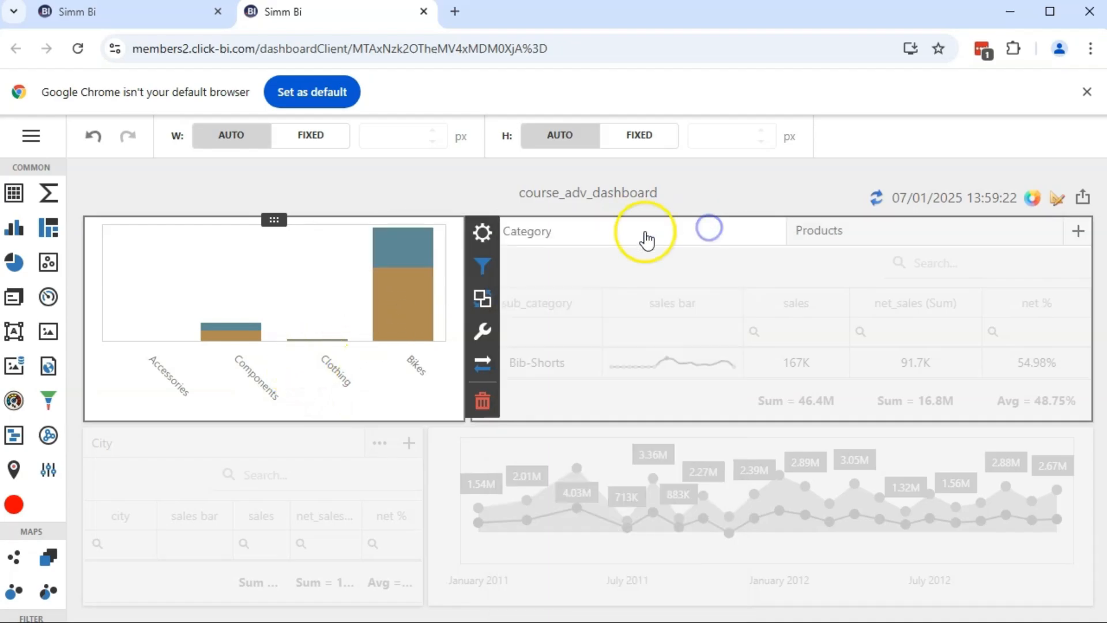
Narrow the bar chart by moving the divider between it and the Sub Category grid
left_click(480, 193)
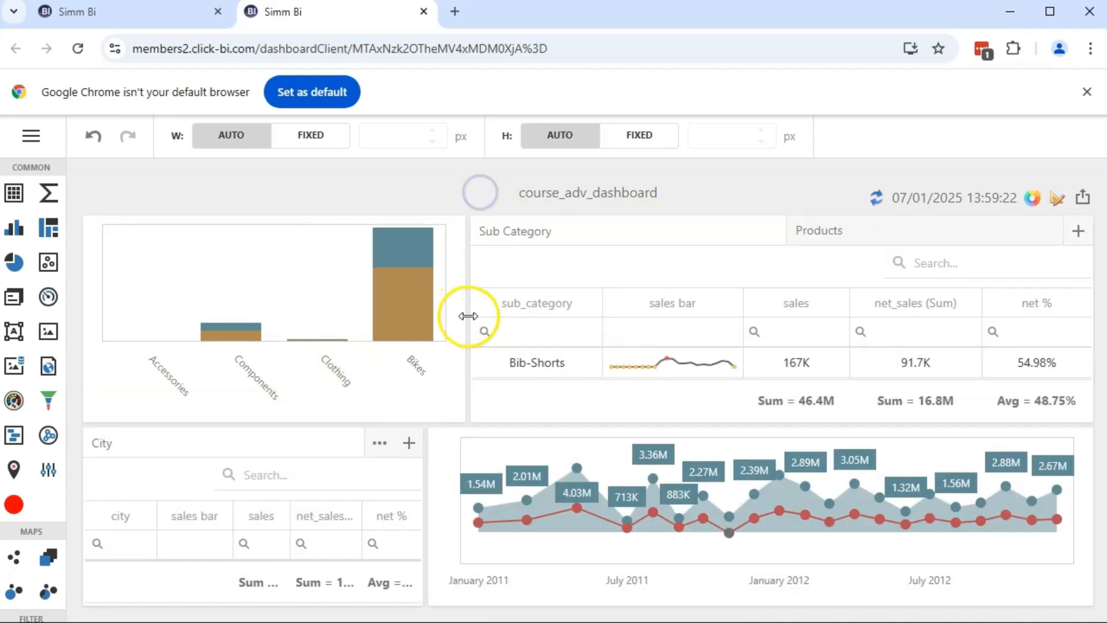
left_click_drag(469, 316, 274, 319)
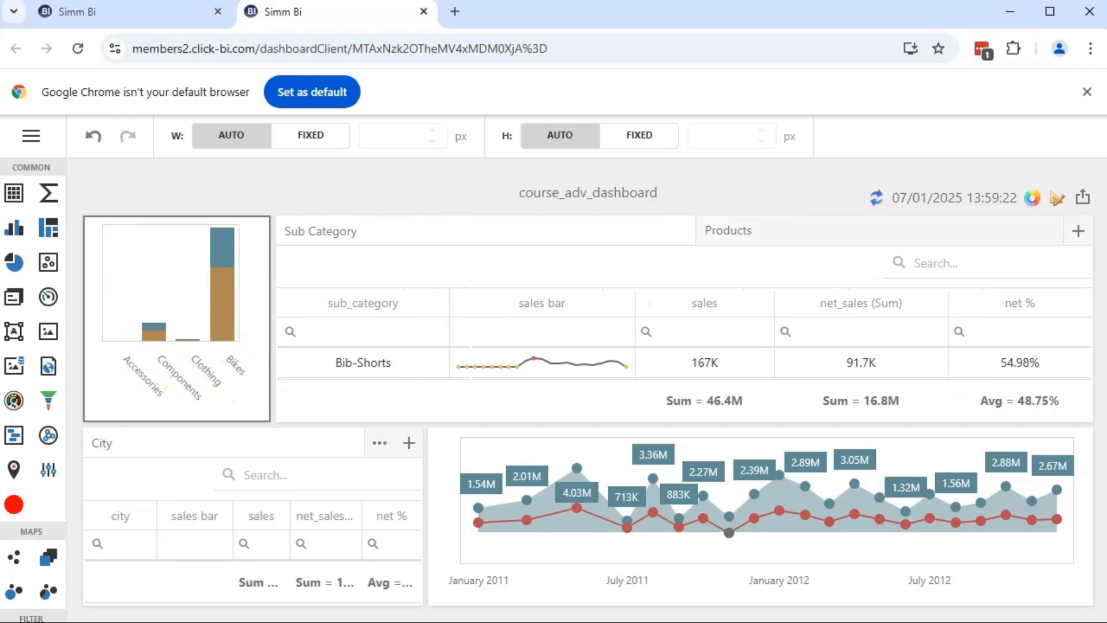
left_click_drag(277, 317, 394, 308)
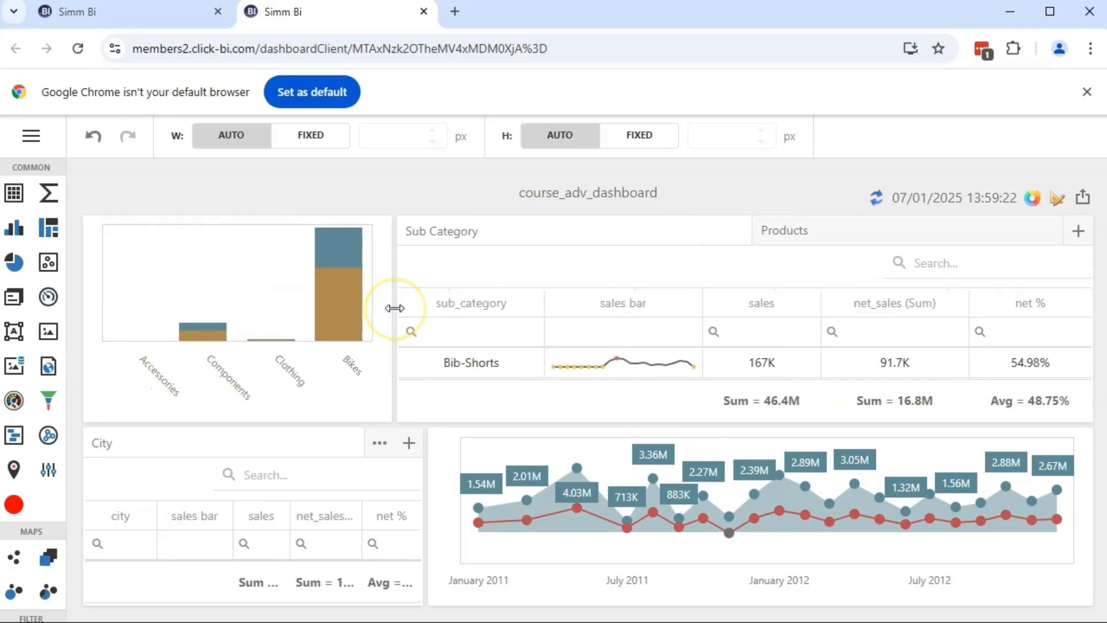
Try X axis label rotation angles of 90 and 180 on the bar chart
left_click(409, 331)
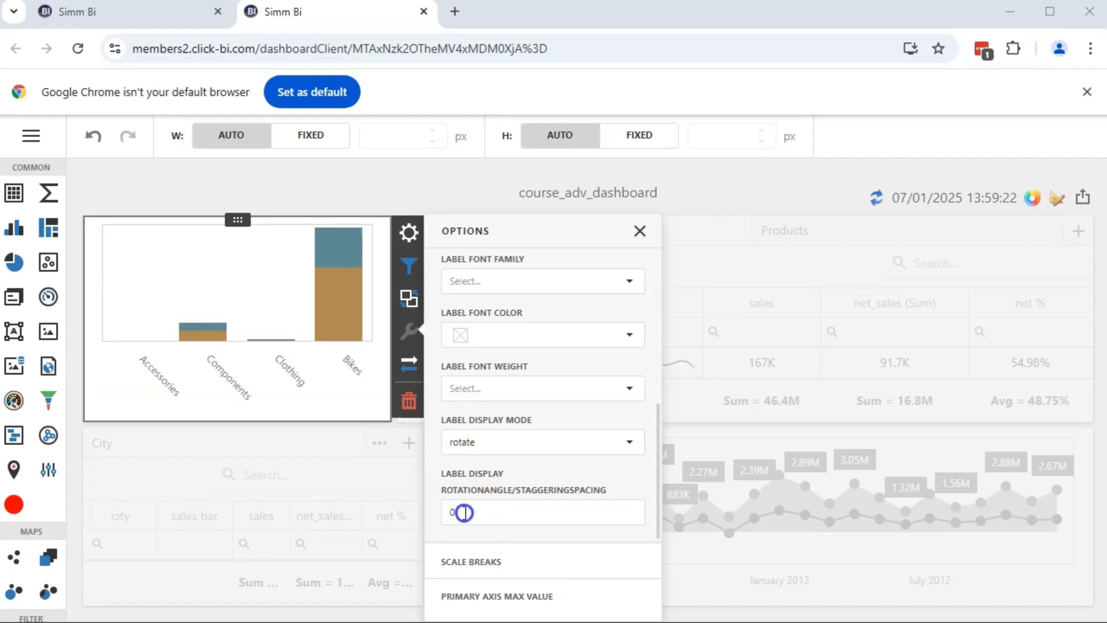
left_click_drag(464, 512, 433, 513)
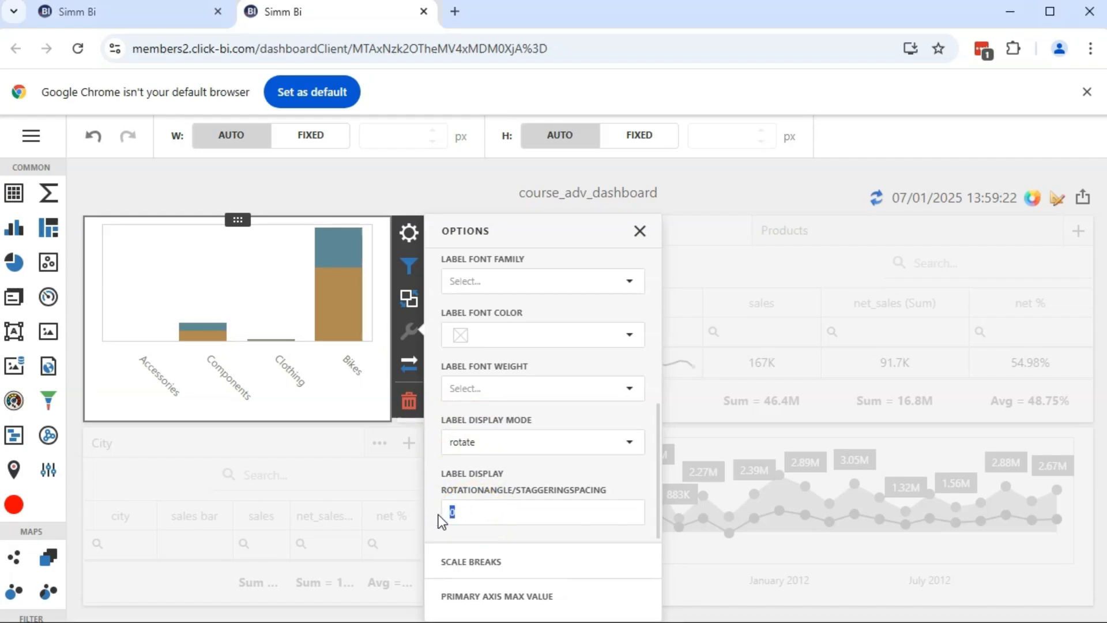
type("90")
left_click(441, 475)
left_click(232, 400)
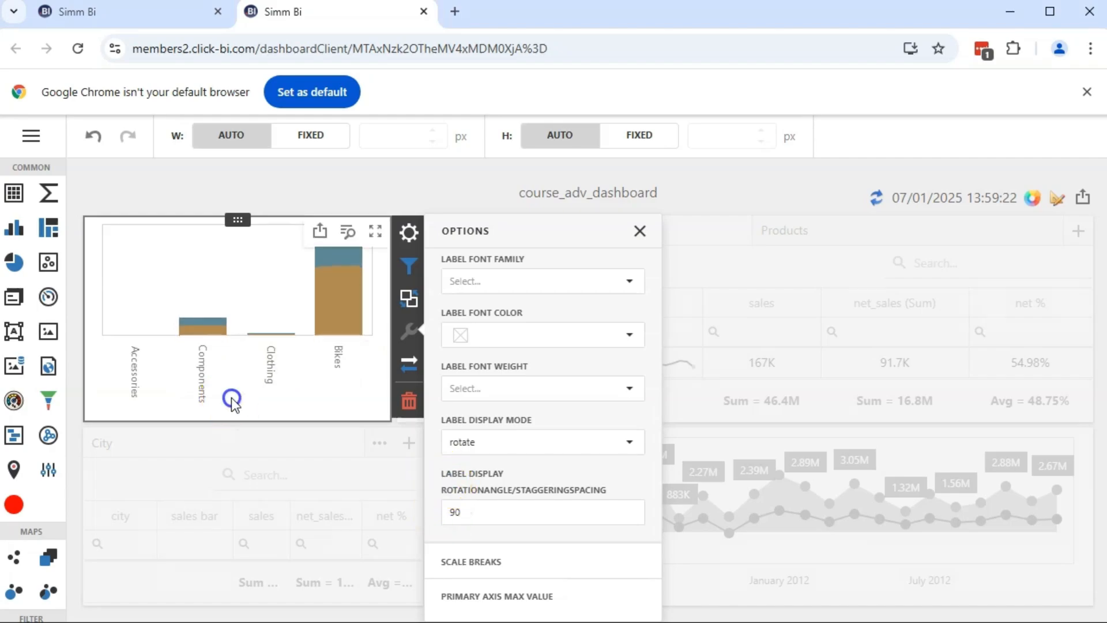
left_click_drag(476, 512, 441, 512)
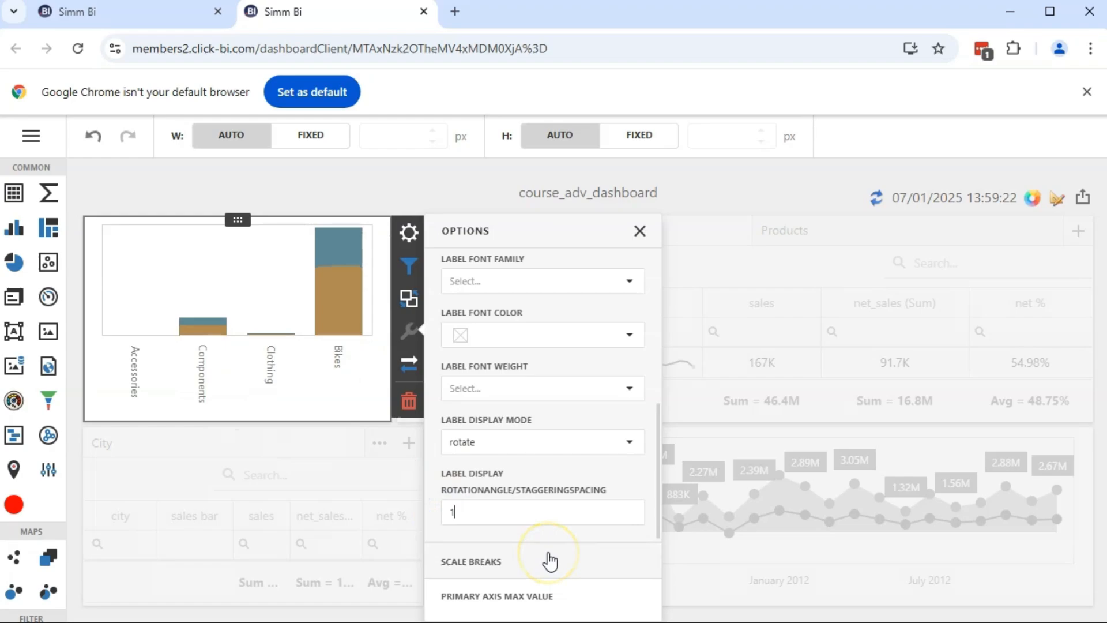
left_click(442, 470)
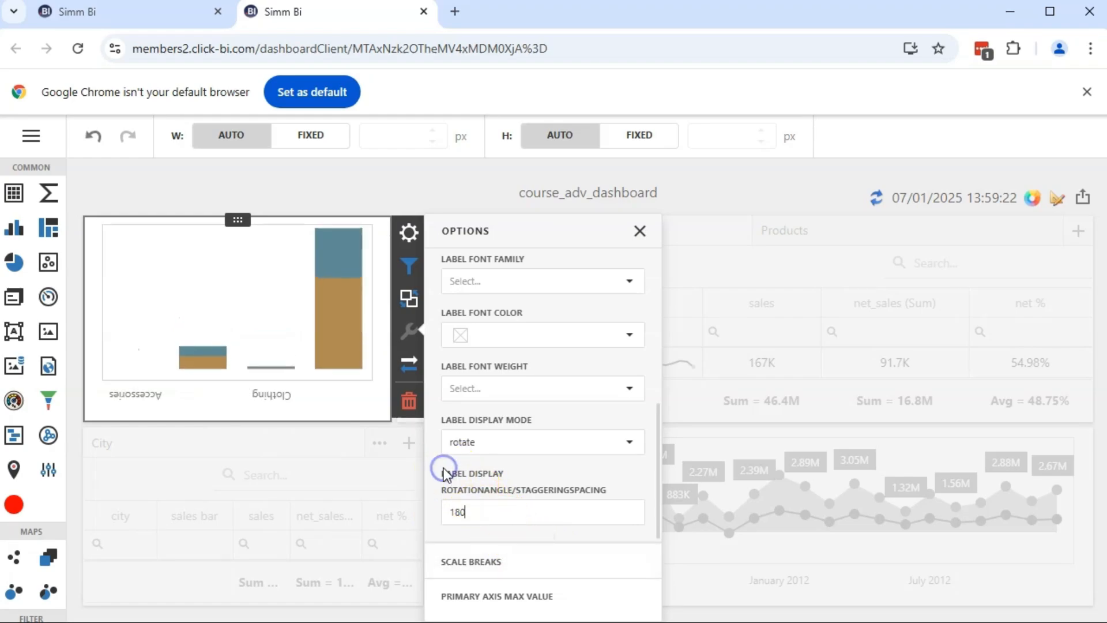
Try an X axis label rotation angle of 270 on the bar chart, set the angle to 0, and close the chart options
double_click(487, 512)
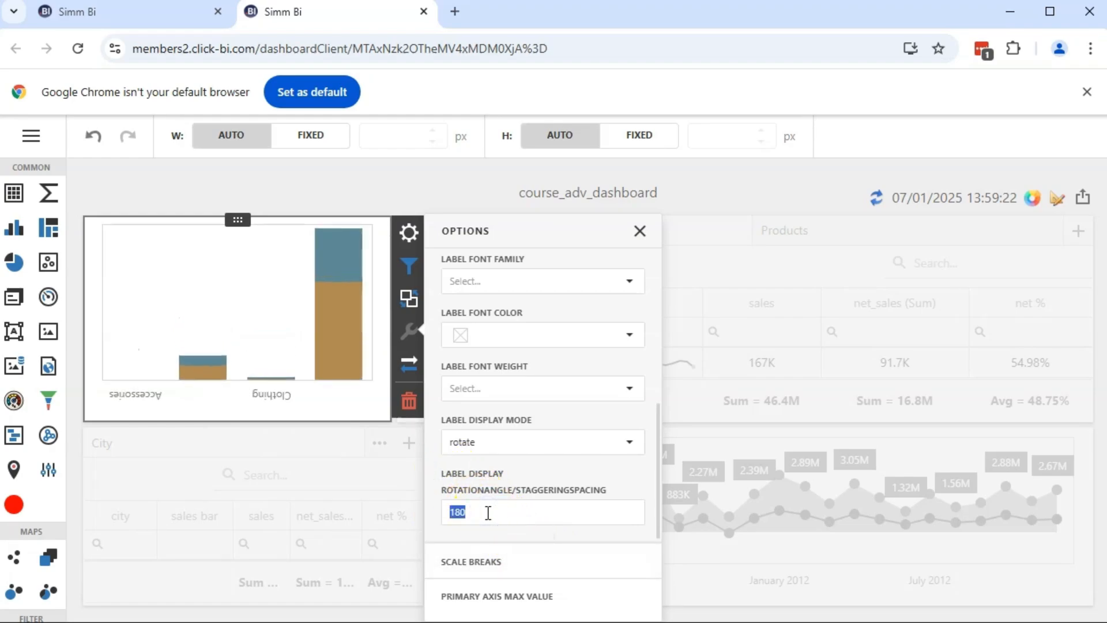
left_click(448, 476)
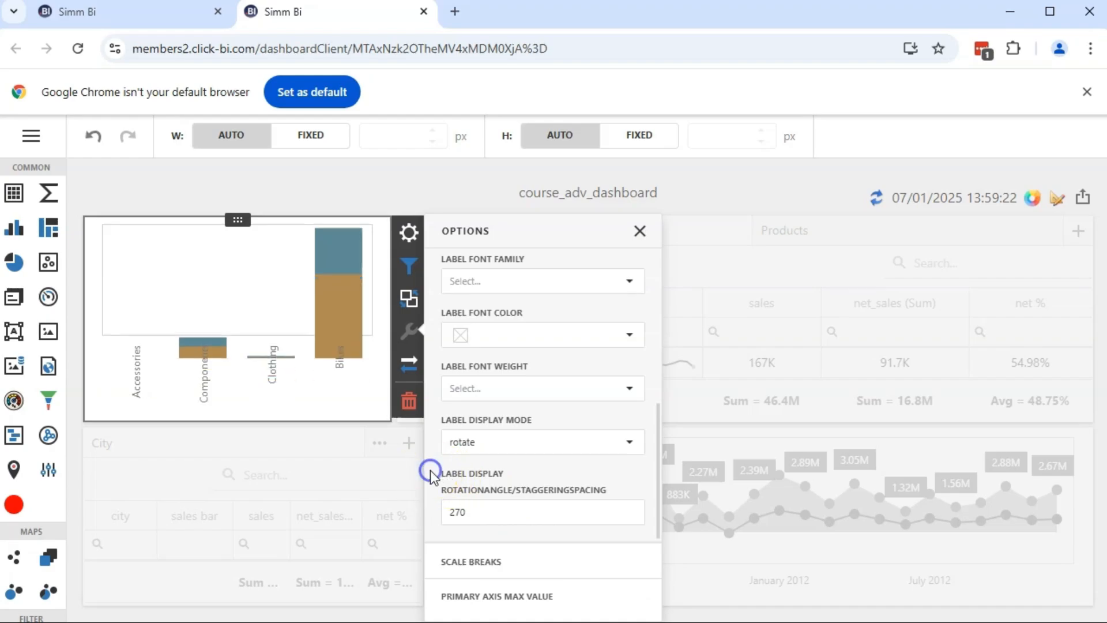
left_click_drag(467, 517, 439, 505)
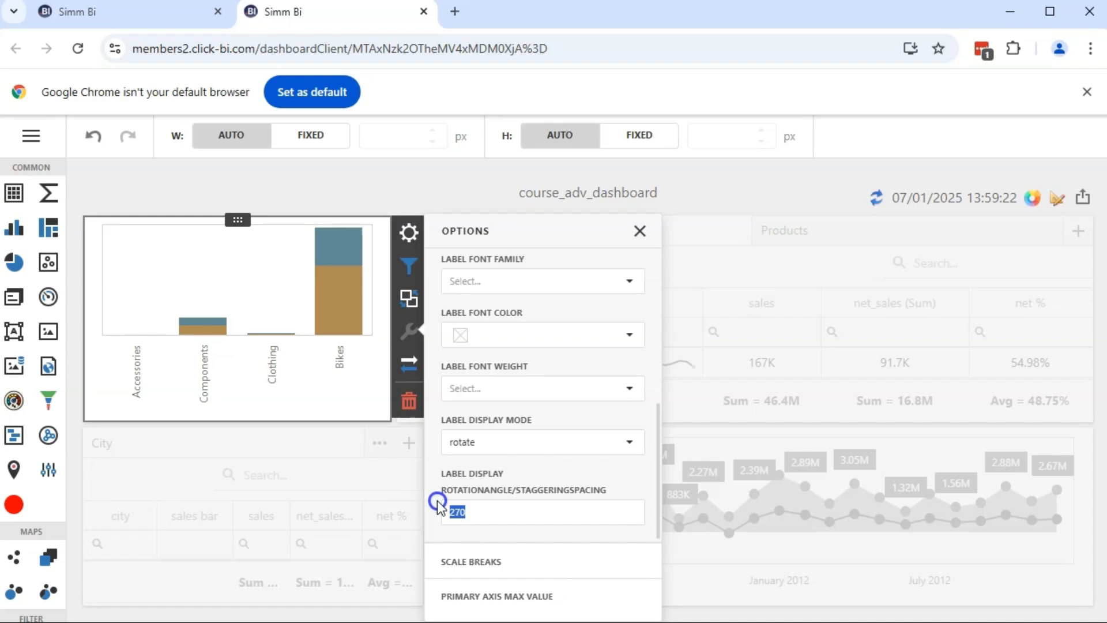
type("0")
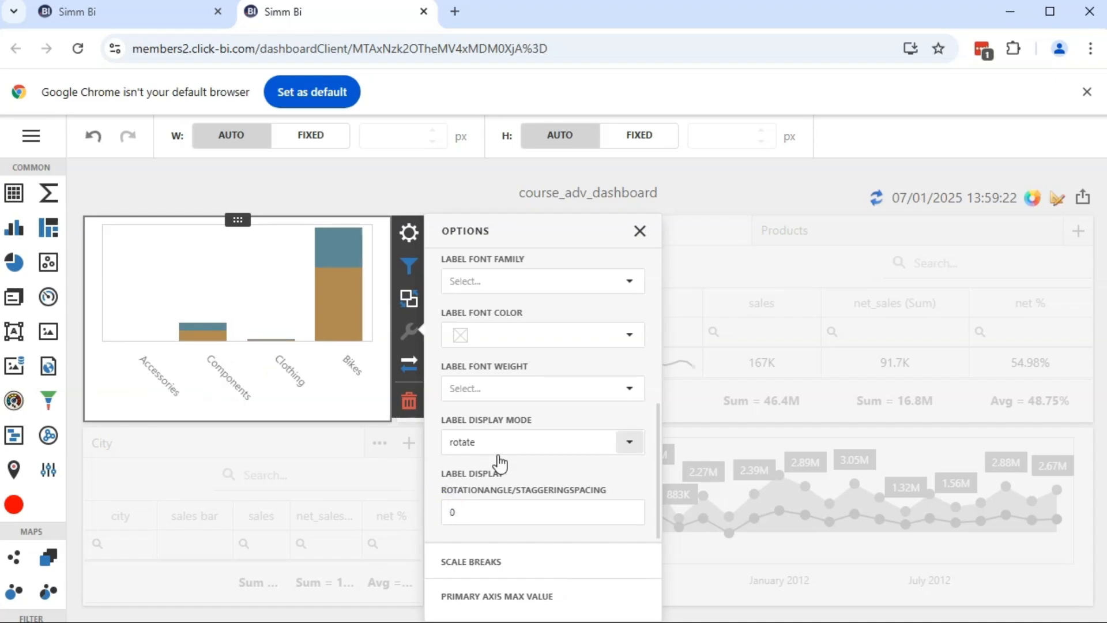
left_click(640, 230)
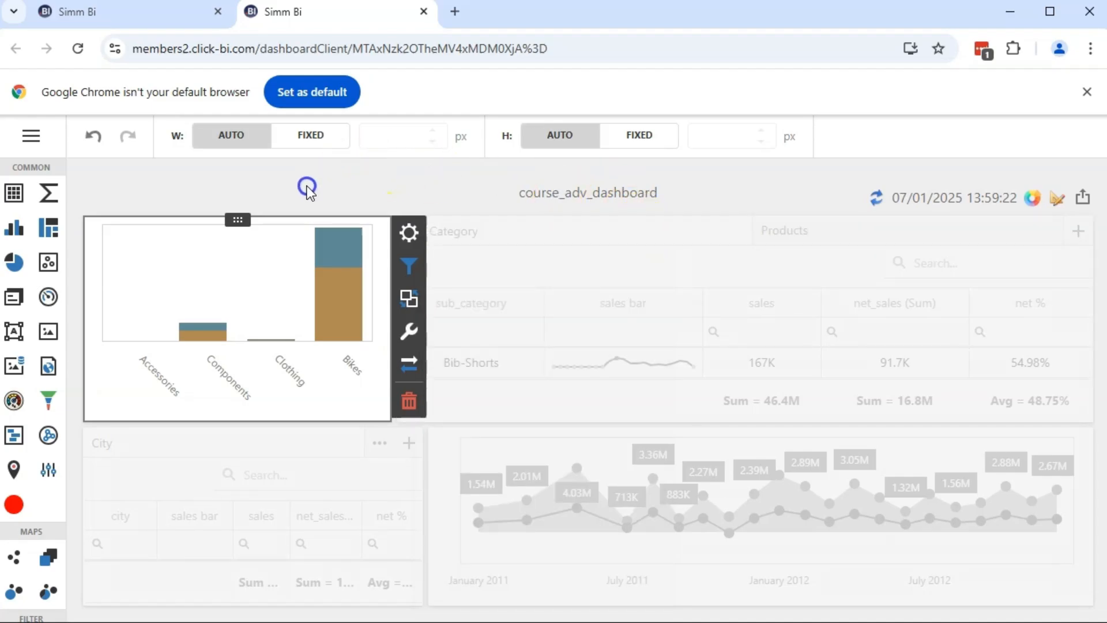
left_click(307, 185)
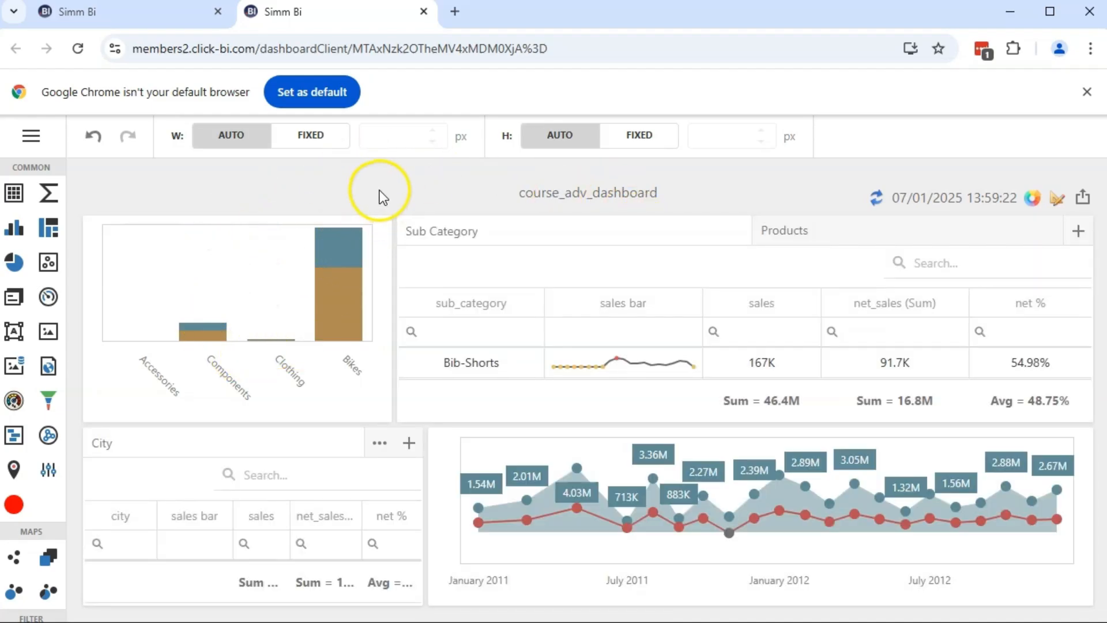